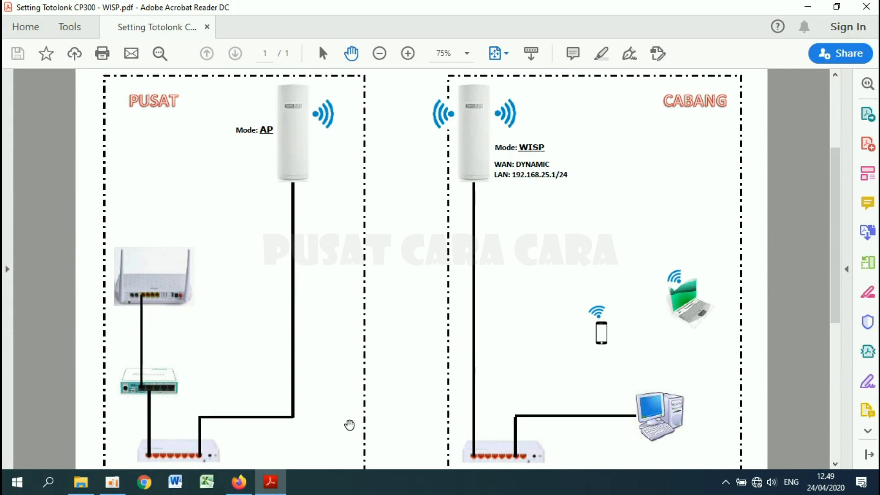
- Open Network Connections via Control Panel's Network and Sharing Center
click(13, 486)
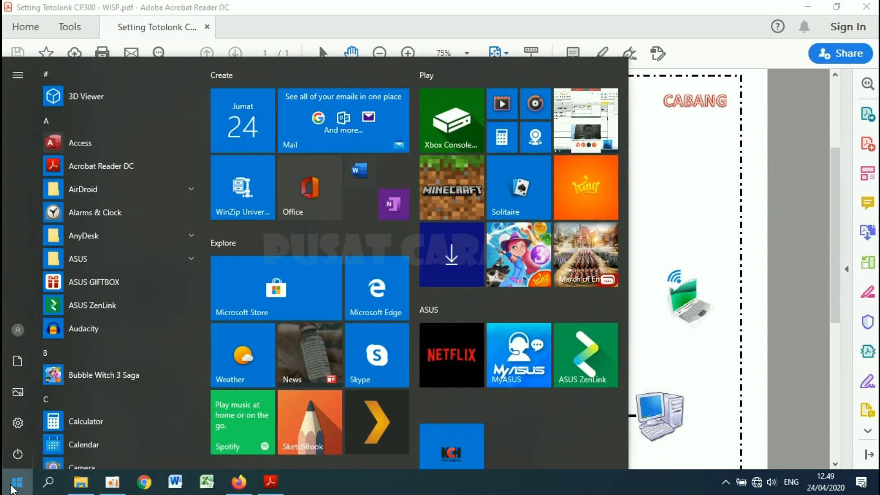
text(contr)
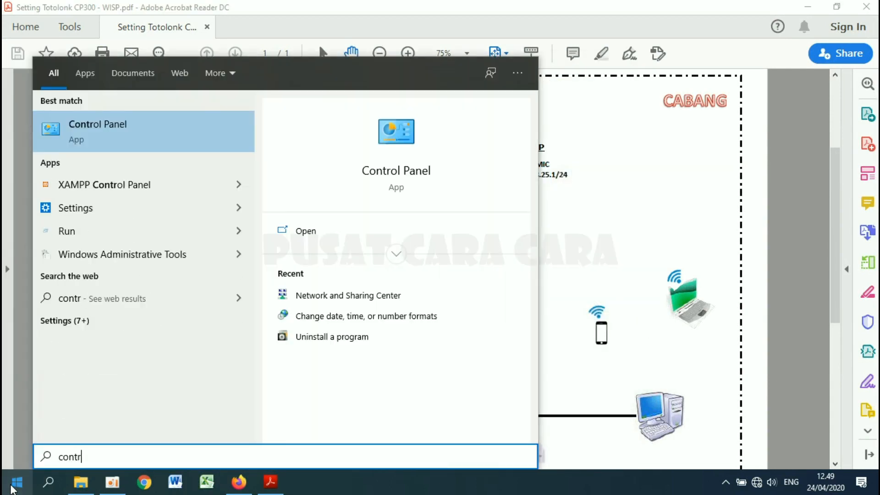
click(379, 168)
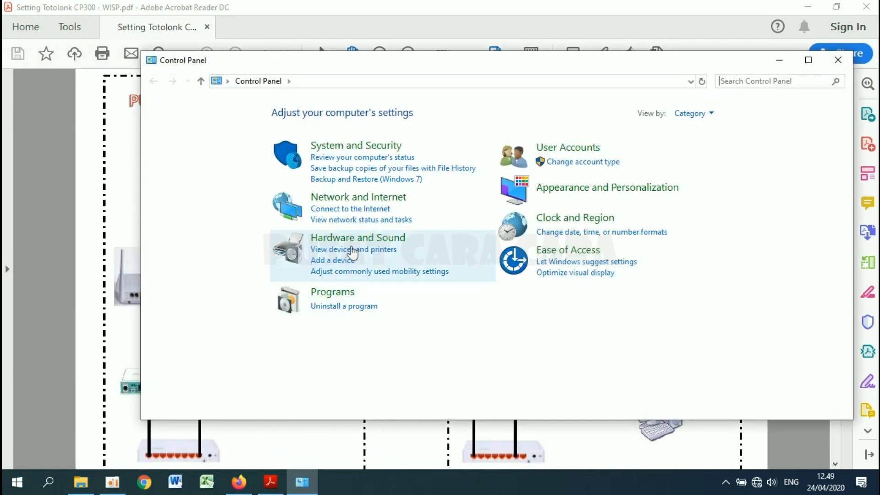
click(351, 204)
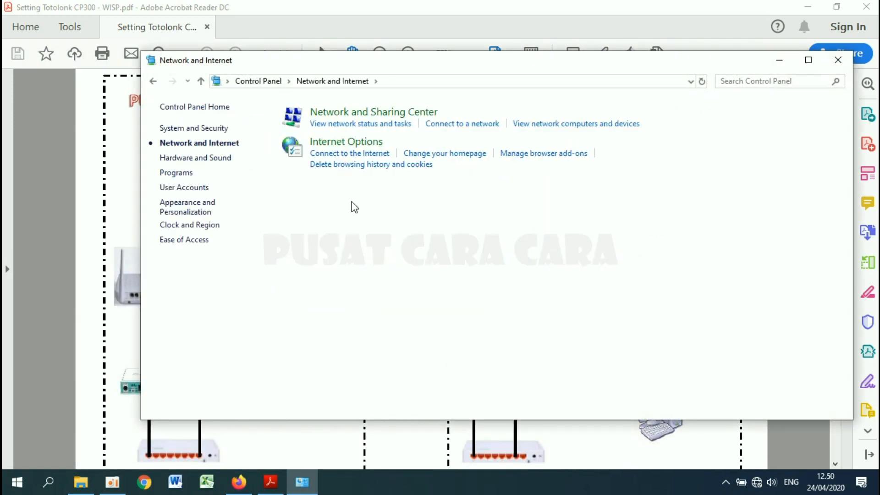
click(368, 115)
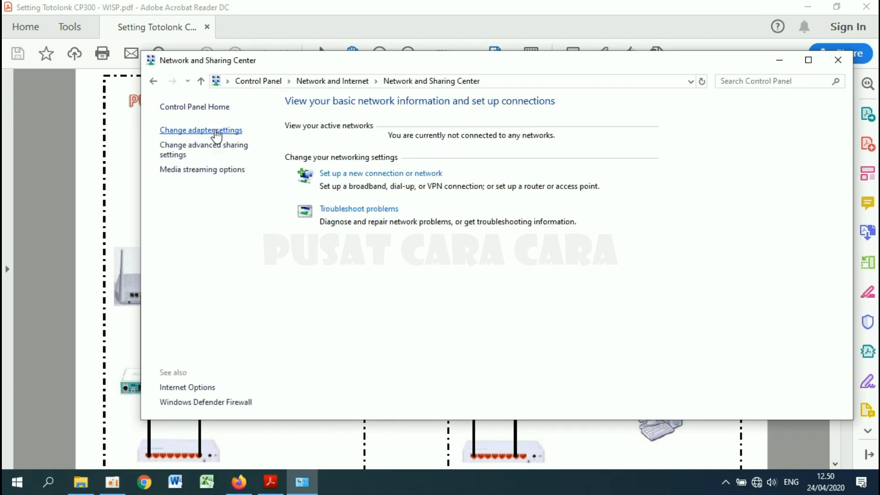
click(215, 130)
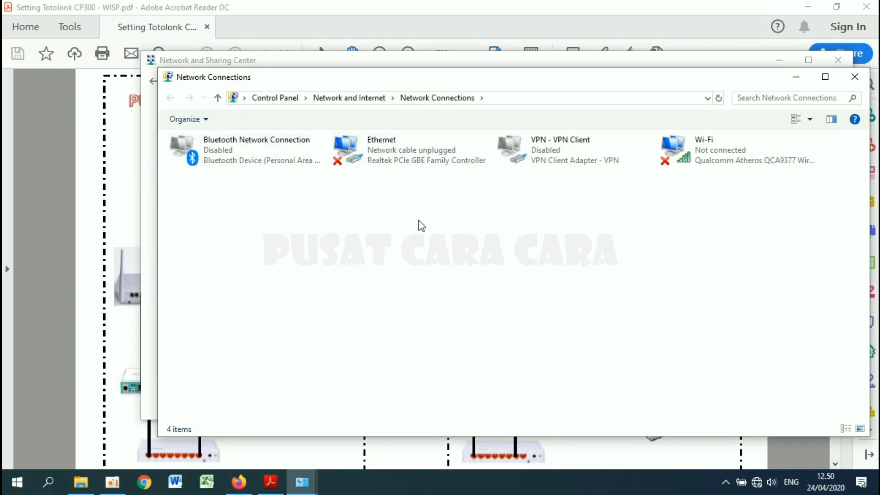
- Open the Properties dialog of the Ethernet adapter
click(393, 147)
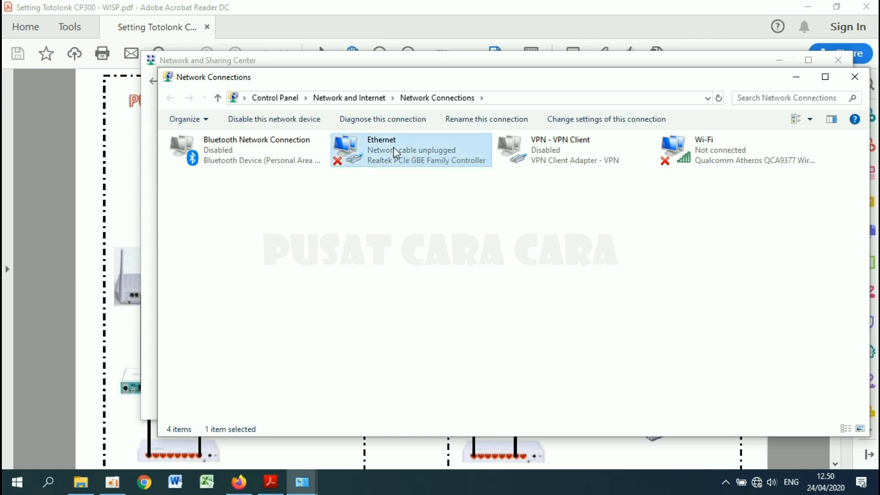
right_click(393, 147)
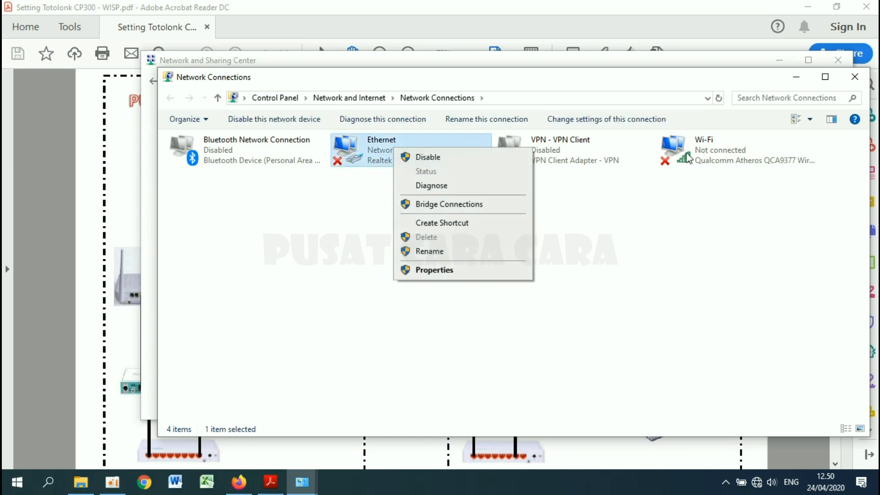
click(433, 270)
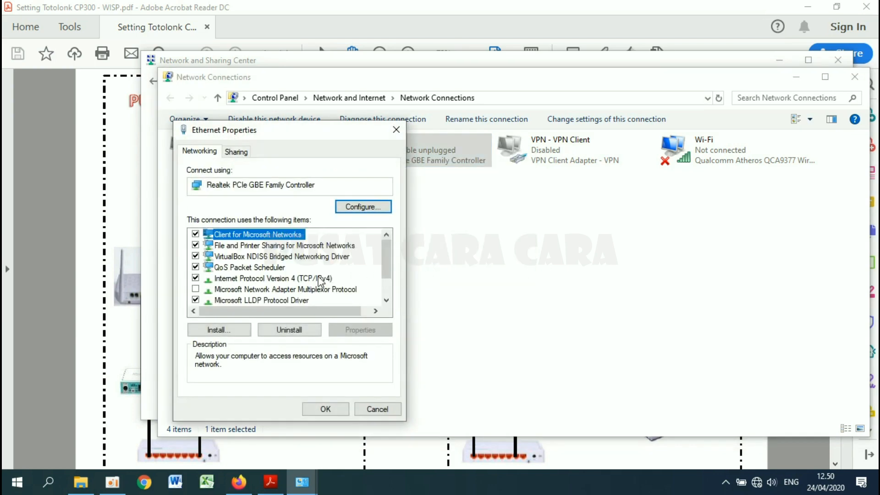
- Give Ethernet IPv4 the static address 192.168.1.10 with mask 255.255.255.0 and confirm
double_click(301, 279)
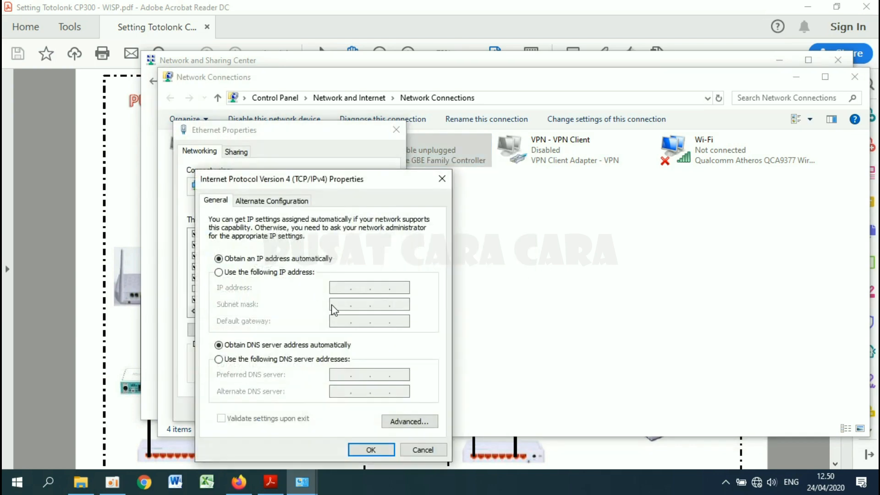
click(231, 274)
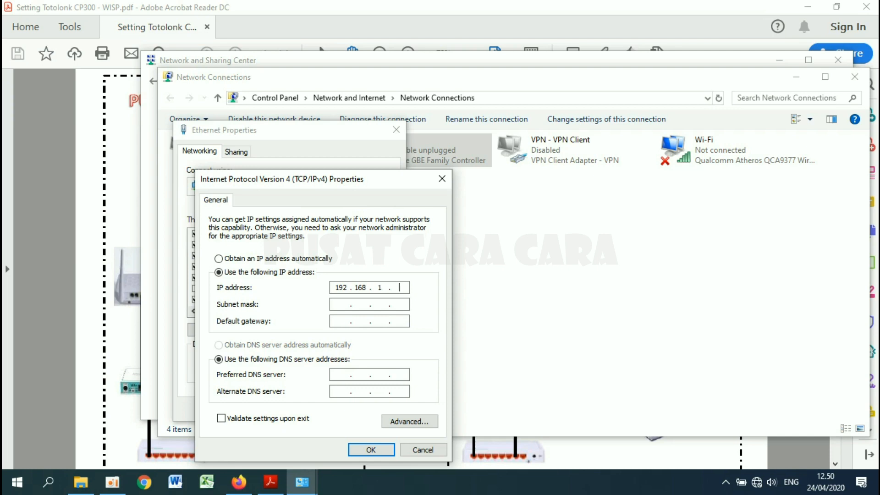
click(403, 302)
click(376, 448)
click(324, 407)
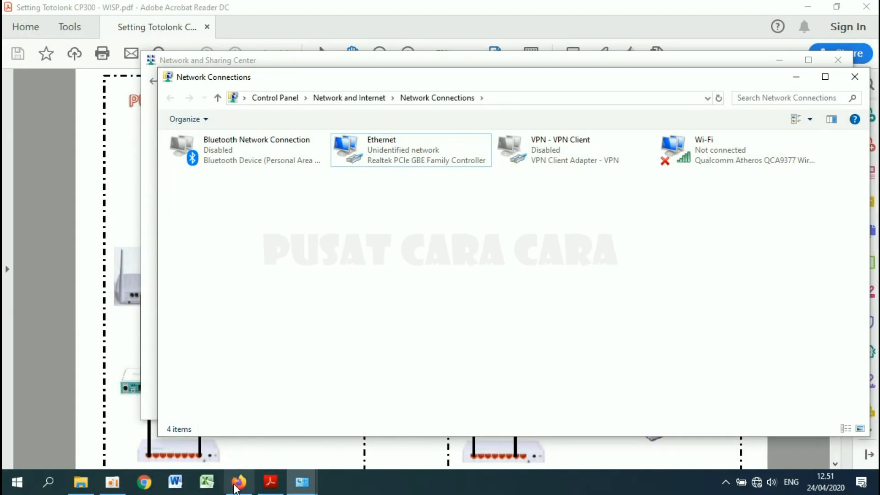
- Log in to the router admin page at 192.168.1.1 without saving the credentials
click(240, 486)
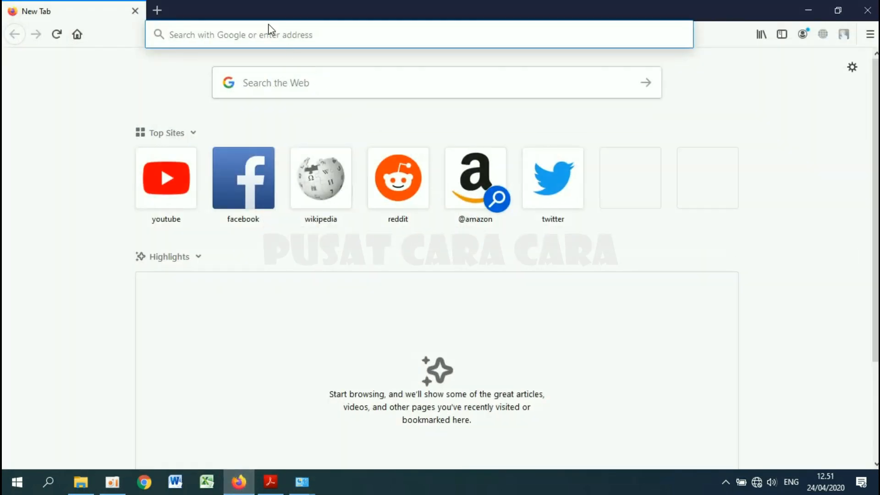
text(19)
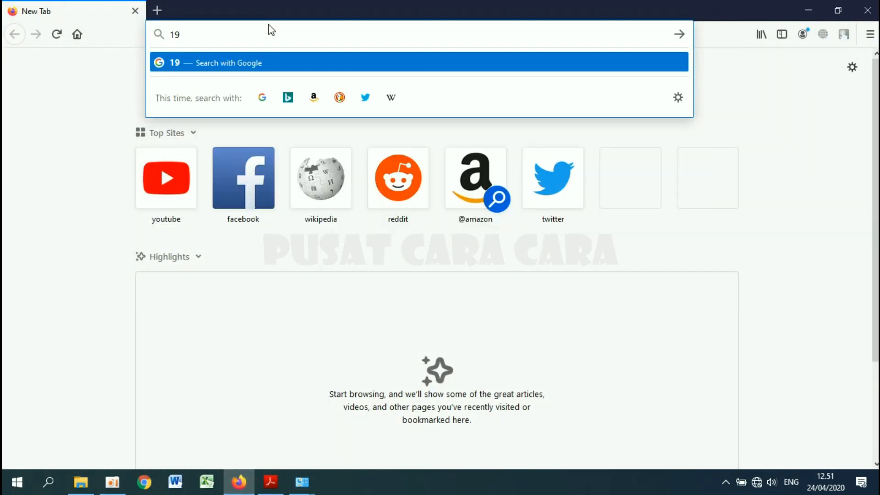
text(2.)
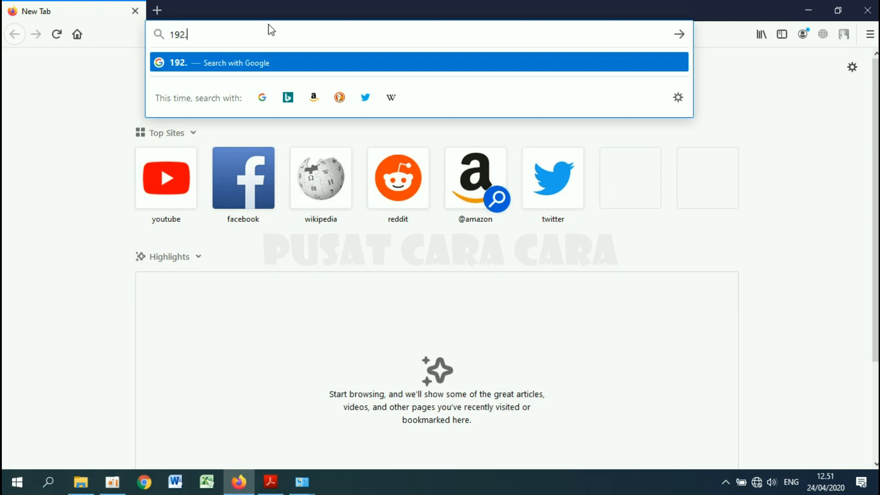
text(168.1.1)
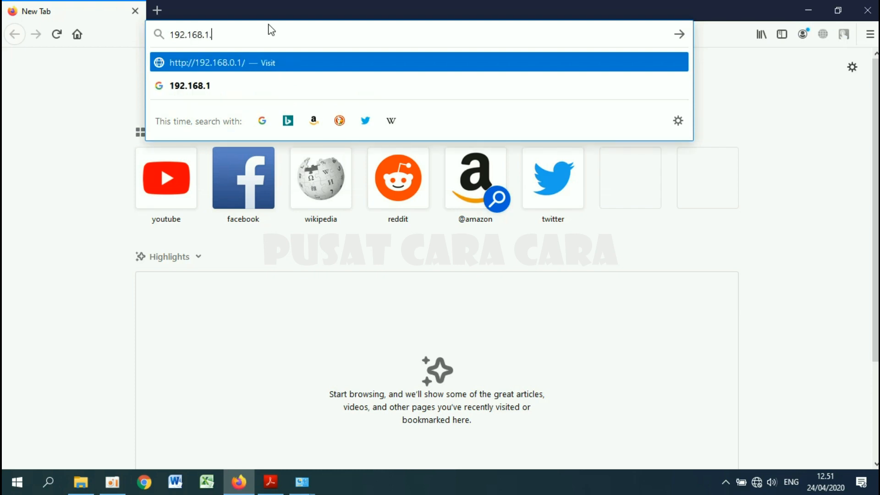
key(Return)
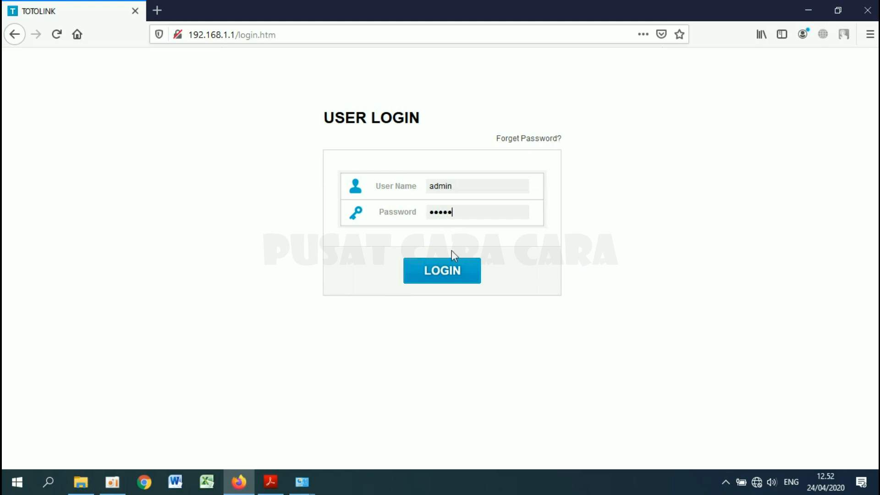
click(451, 268)
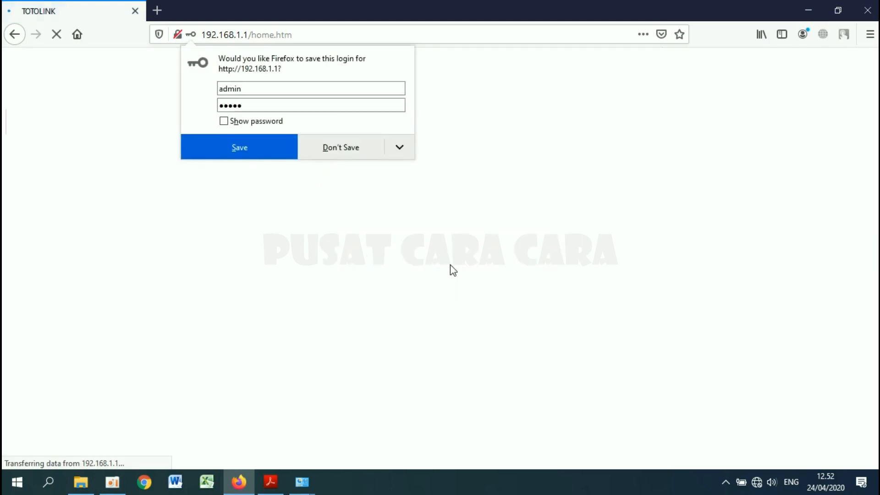
click(356, 149)
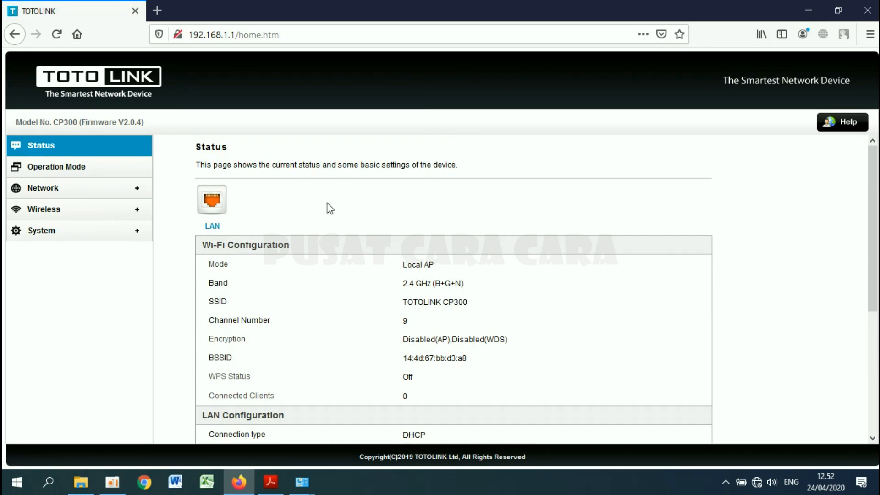
- Switch the operation mode to WISP and keep DHCP Client as the WAN type
click(59, 168)
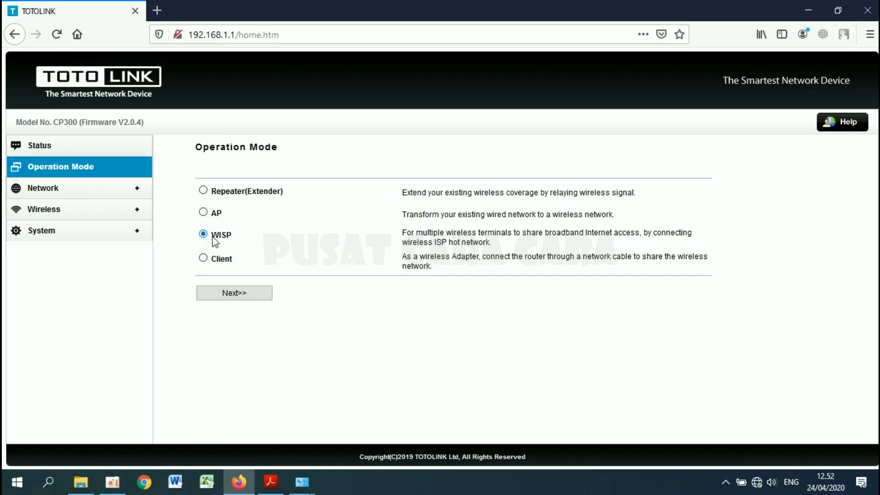
click(240, 295)
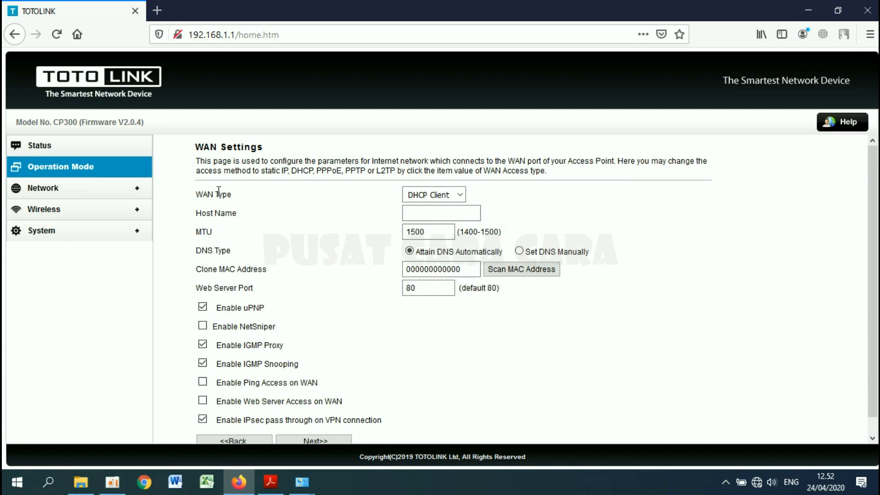
click(458, 196)
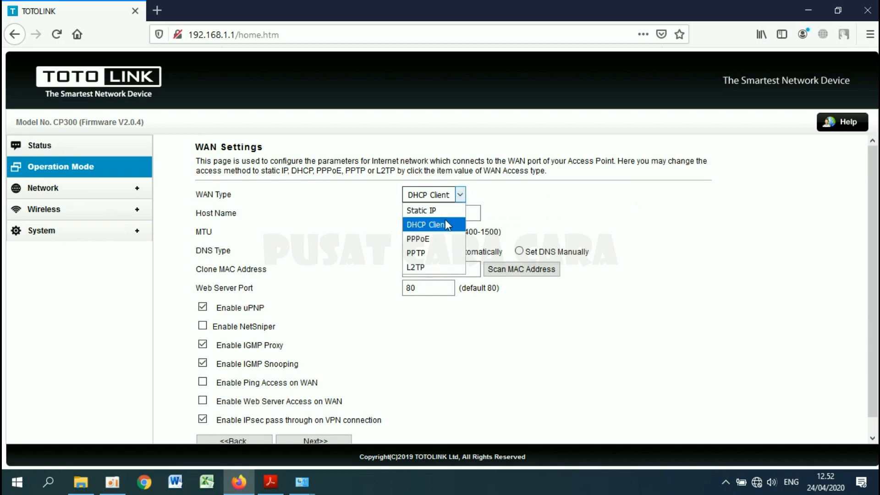
click(308, 212)
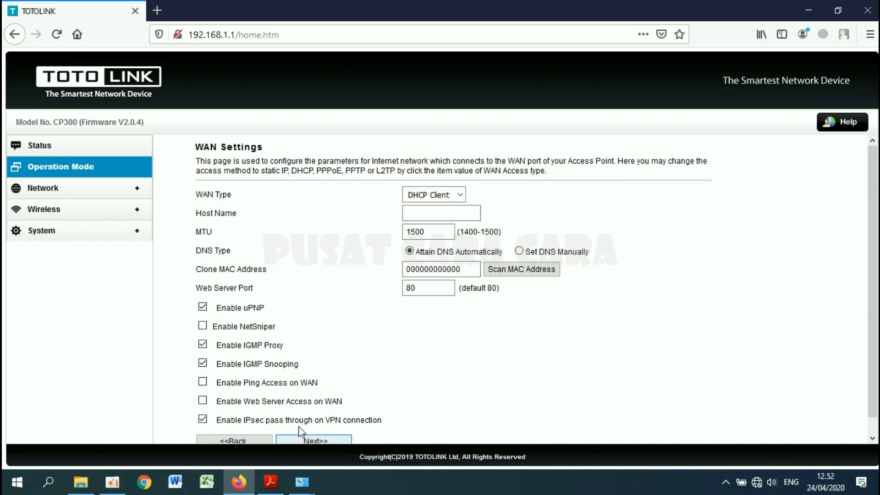
- Compare against the WISP diagram, trying Static IP before settling on DHCP Client WAN
click(270, 482)
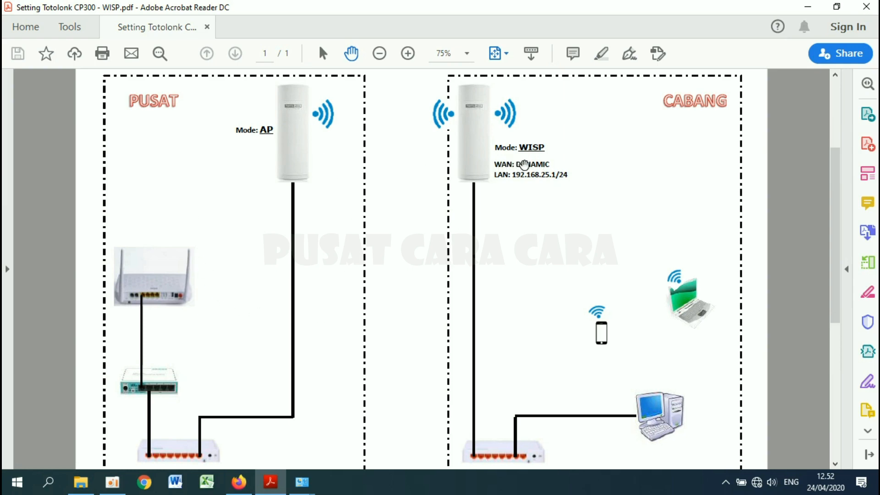
click(237, 492)
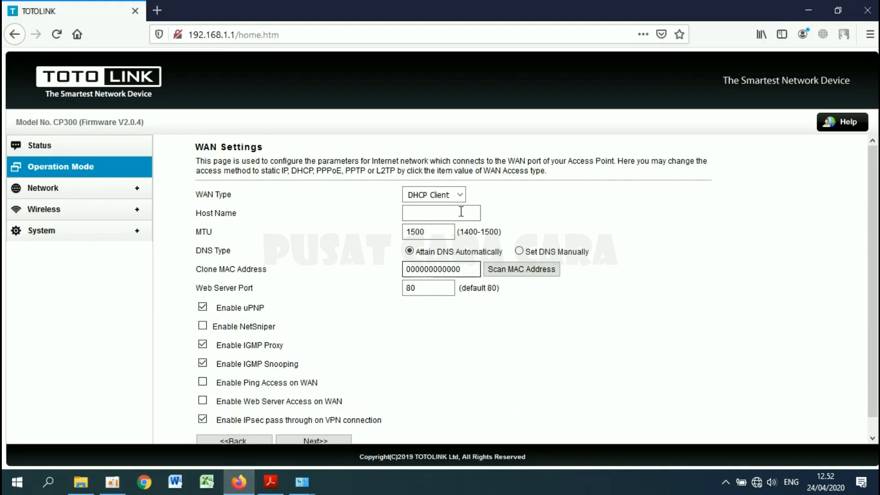
click(459, 196)
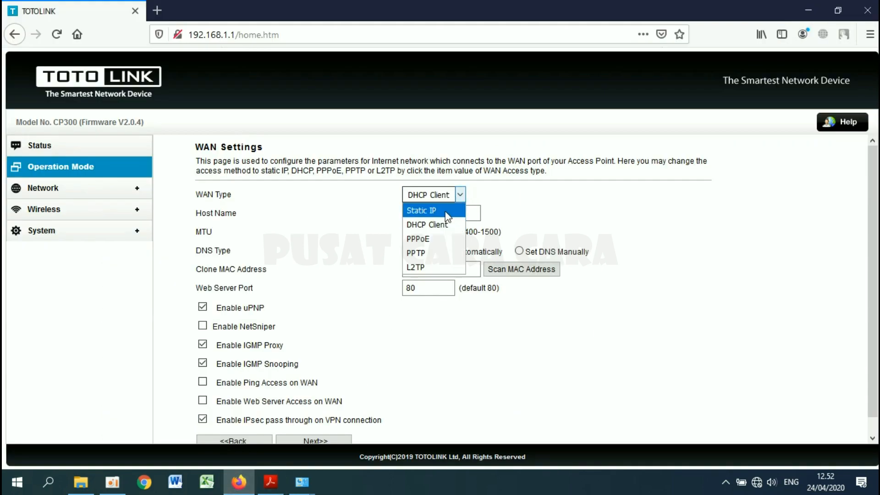
click(446, 213)
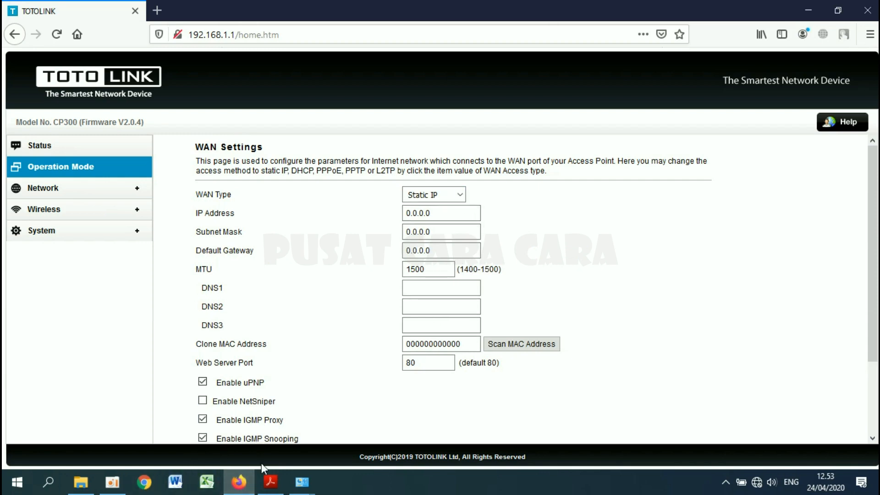
click(269, 480)
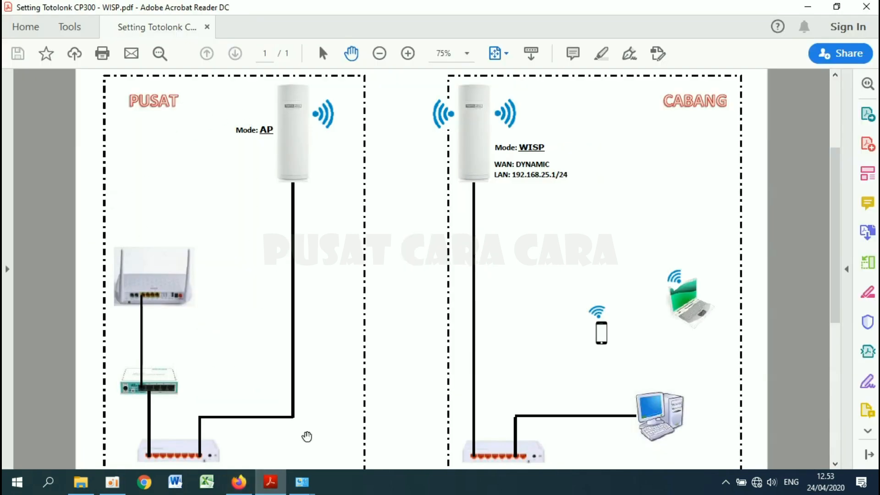
click(238, 481)
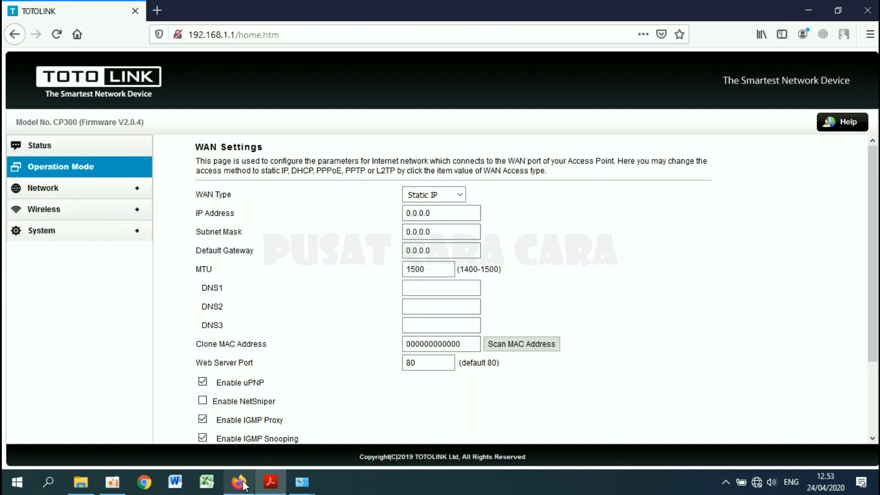
click(457, 195)
click(443, 225)
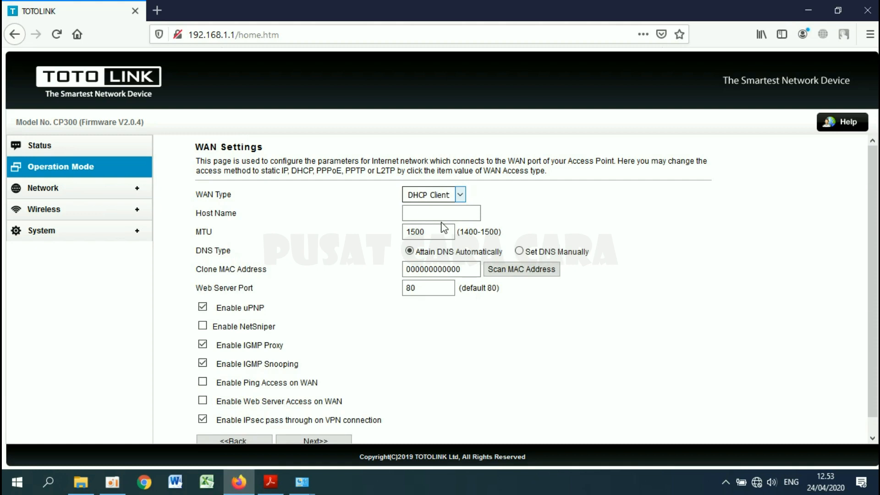
- Recheck the diagram, then advance from WAN Settings to the Wireless Extender page
click(271, 485)
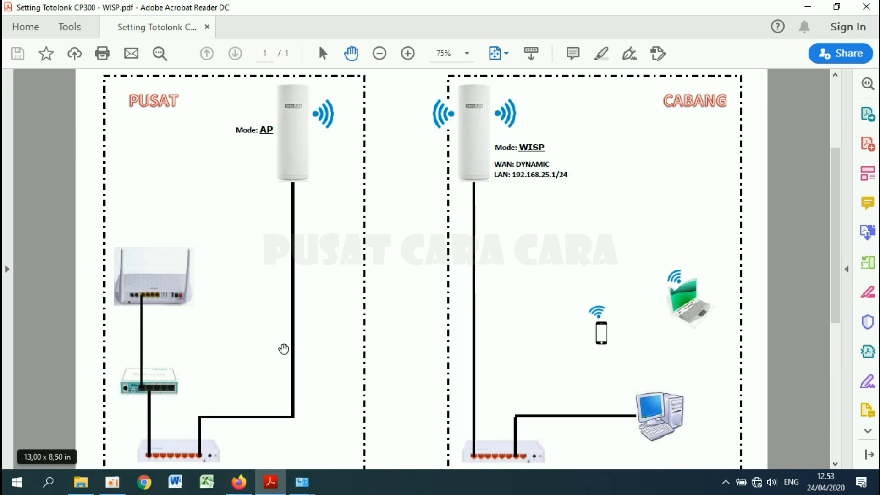
click(248, 487)
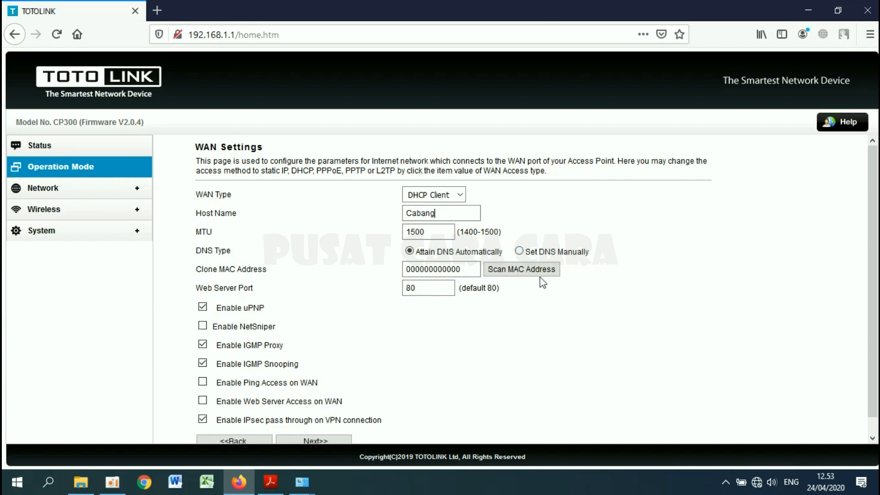
scroll(428, 406, down, 1)
click(316, 425)
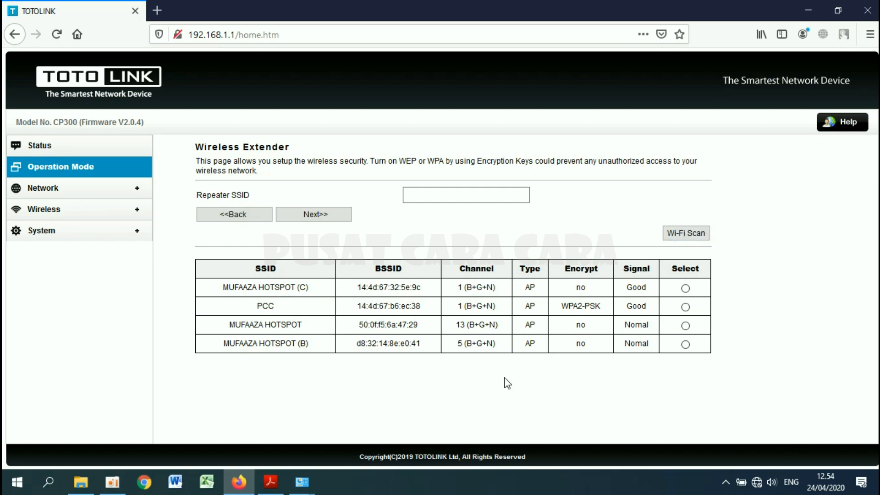
- Inspect the PCC entry and its WPA2-PSK encryption in the scan list against the diagram
double_click(256, 308)
click(263, 305)
double_click(259, 304)
click(271, 480)
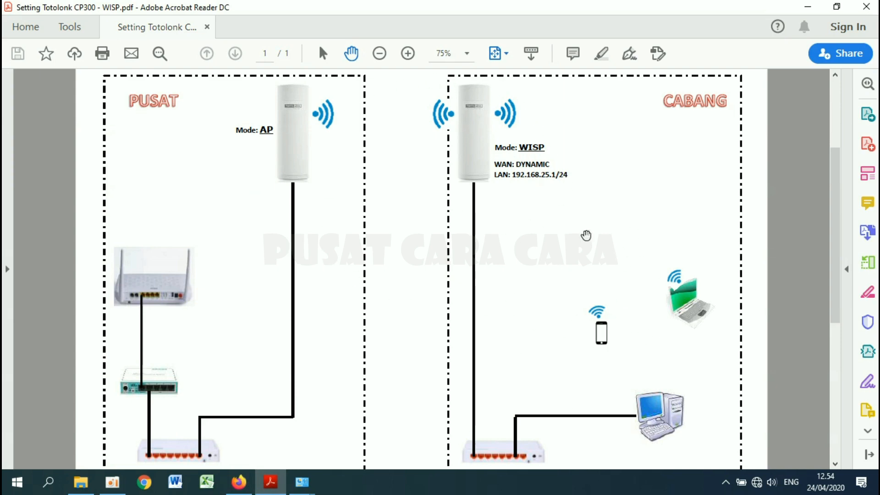
click(239, 481)
click(281, 311)
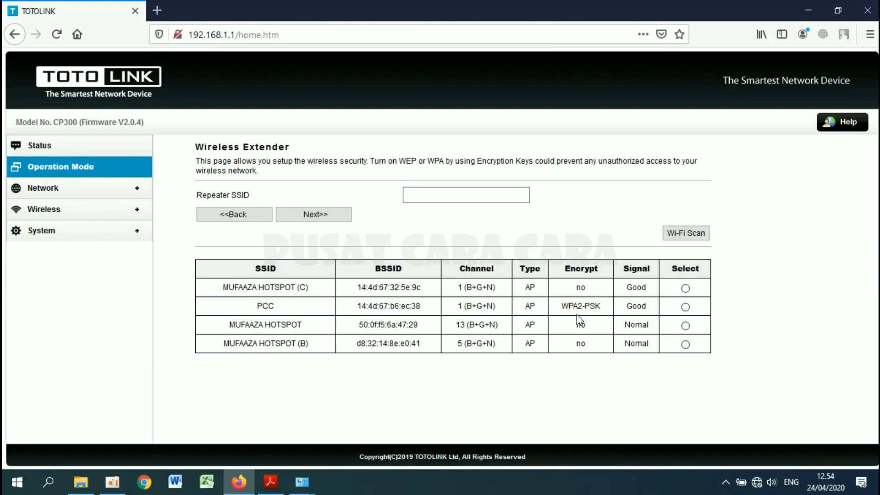
drag(562, 307, 598, 308)
- Select PCC as the network to repeat and enter its Wi-Fi password
click(685, 307)
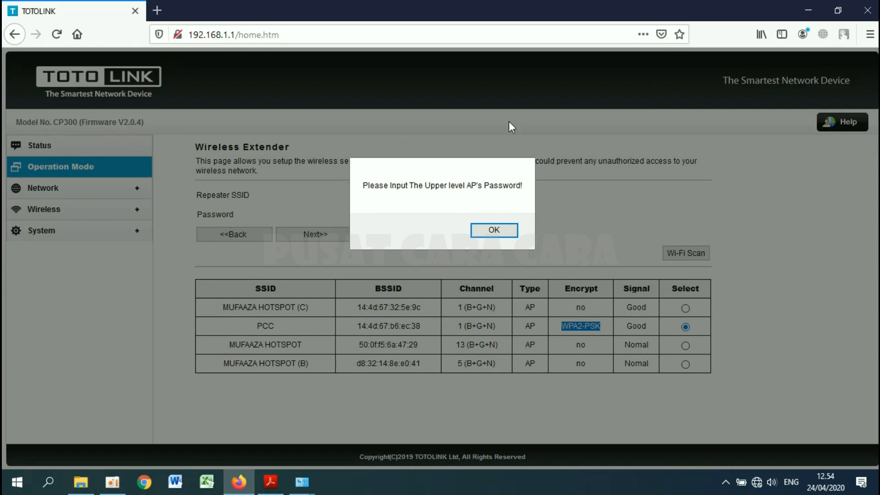
click(494, 231)
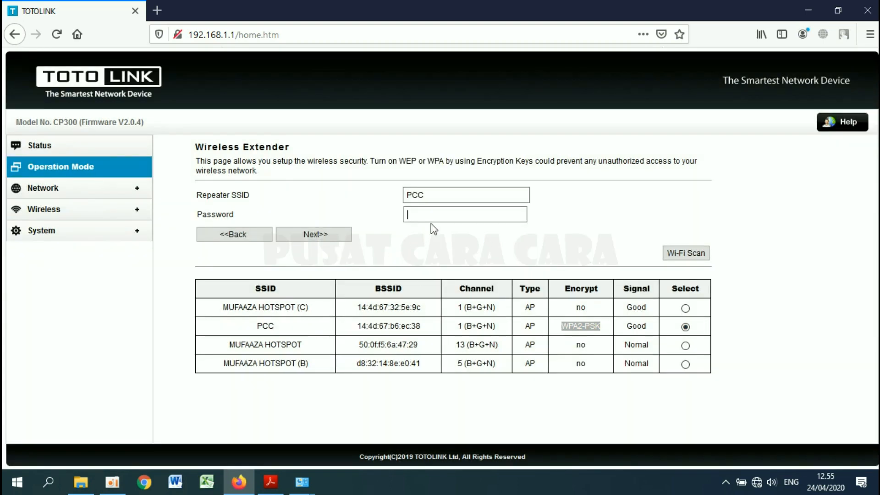
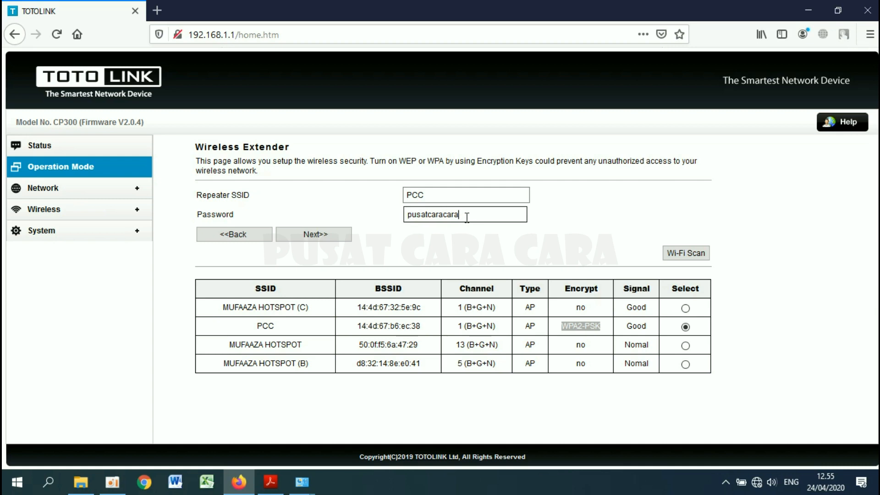
click(685, 307)
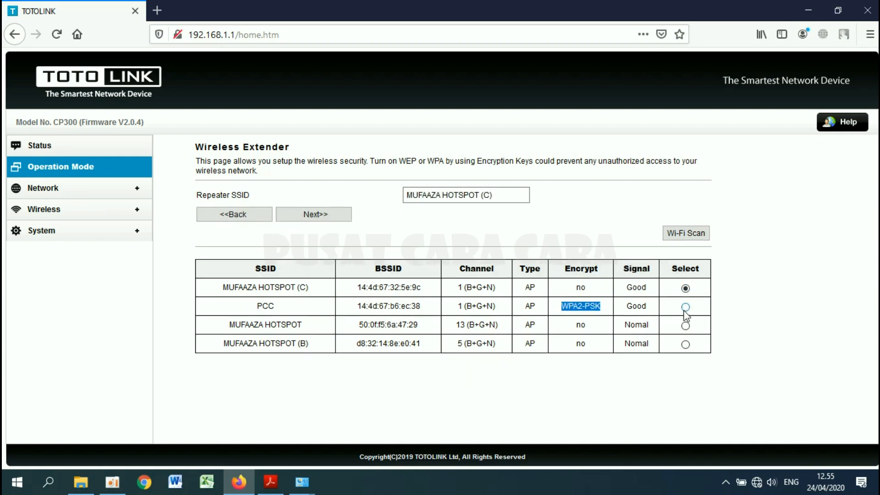
click(690, 316)
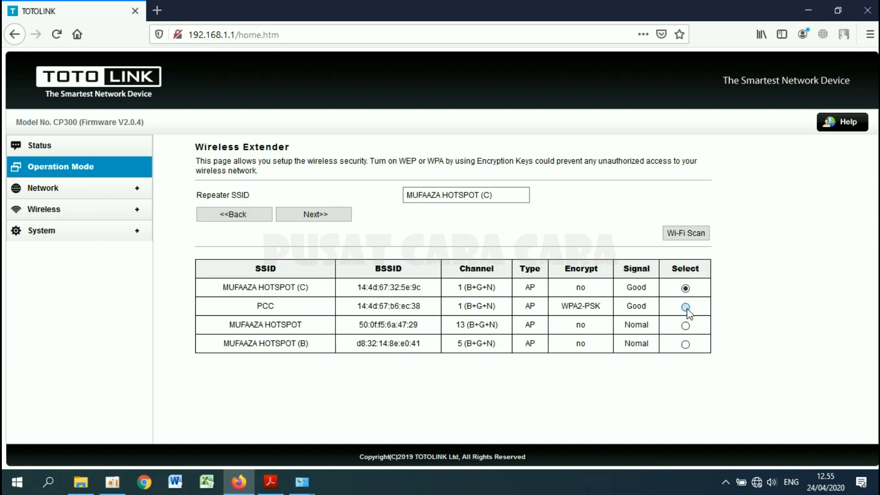
click(685, 308)
click(491, 230)
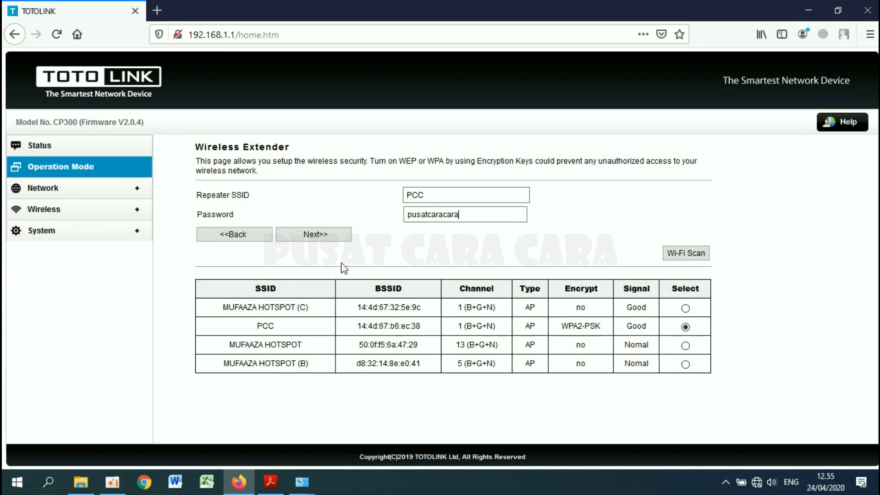
- Rename the router's own Wi-Fi SSID to 'PCC Cabang'
click(328, 235)
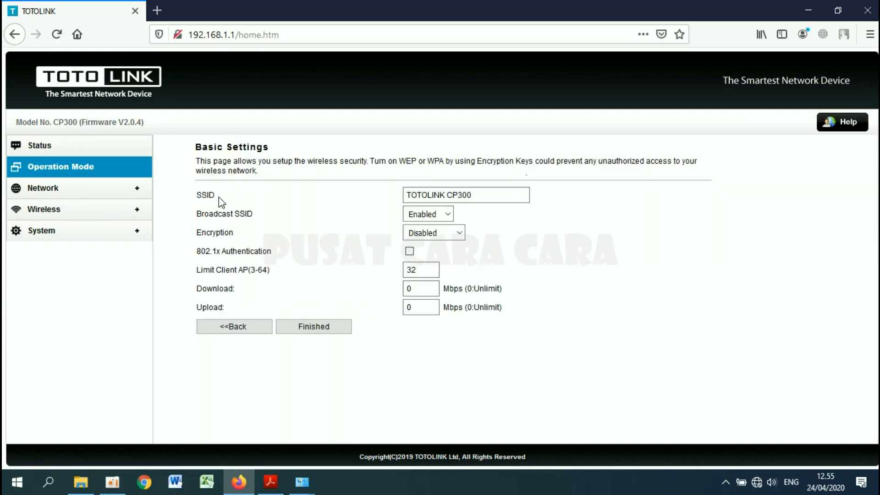
drag(481, 195, 347, 205)
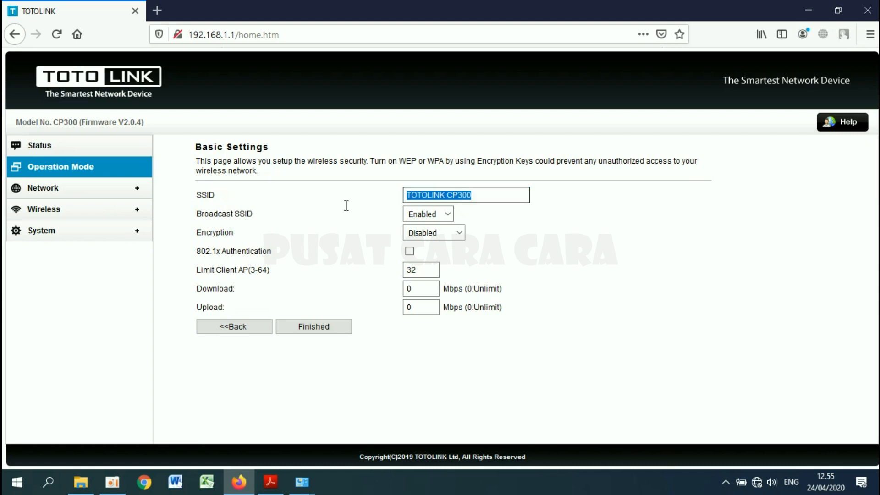
text(PCC Cabang)
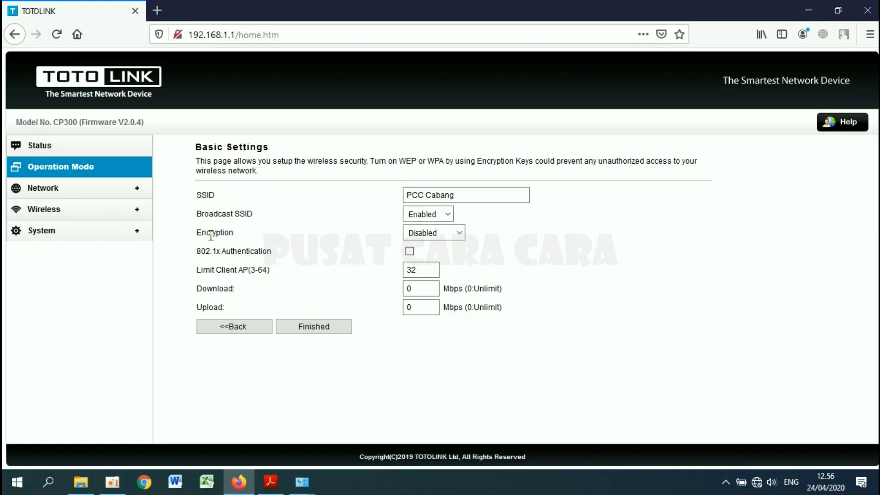
- Set encryption to WPA-Mixed, enter the pre-shared key, and finish the wizard
click(459, 233)
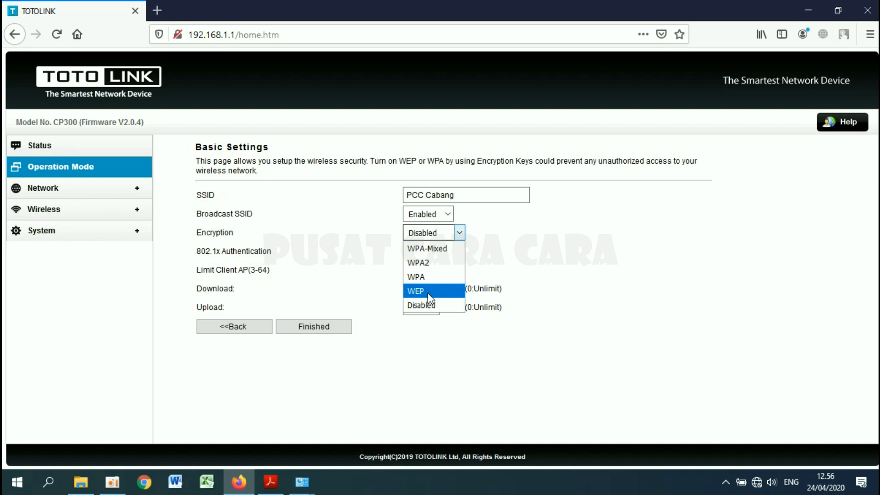
click(421, 249)
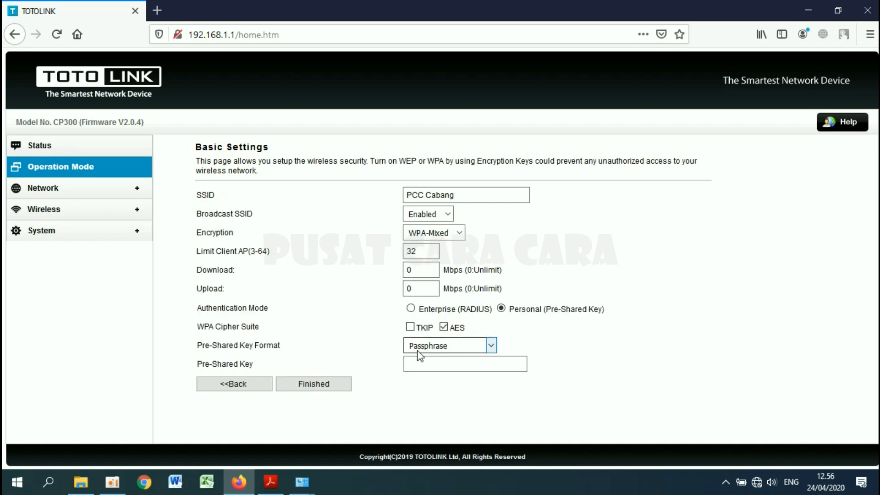
click(427, 364)
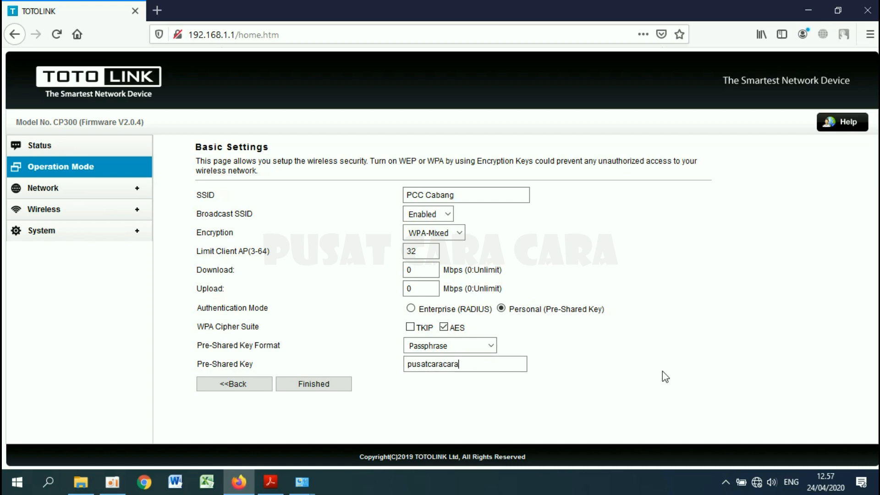
click(302, 387)
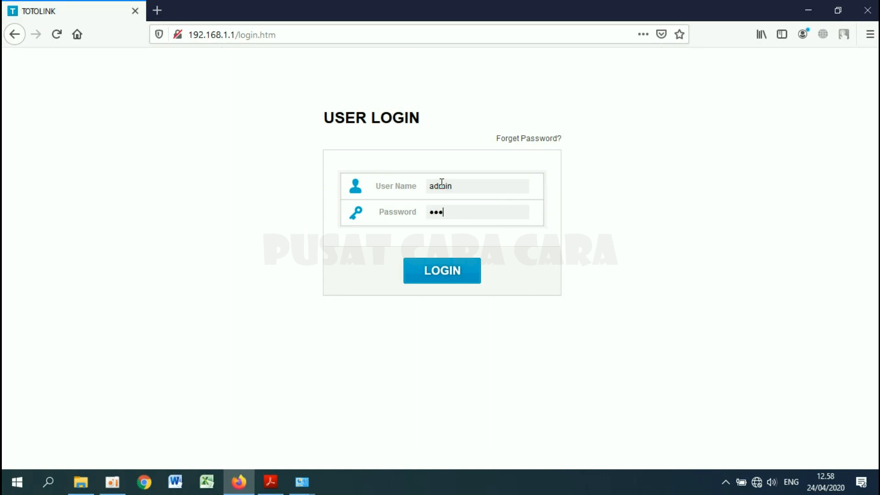
- Log back into the router and decline Firefox's offer to save the login
click(445, 268)
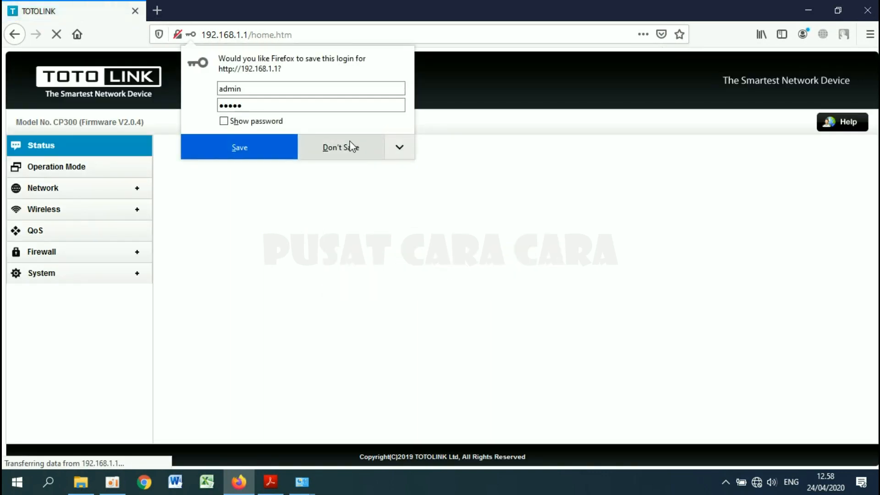
click(351, 147)
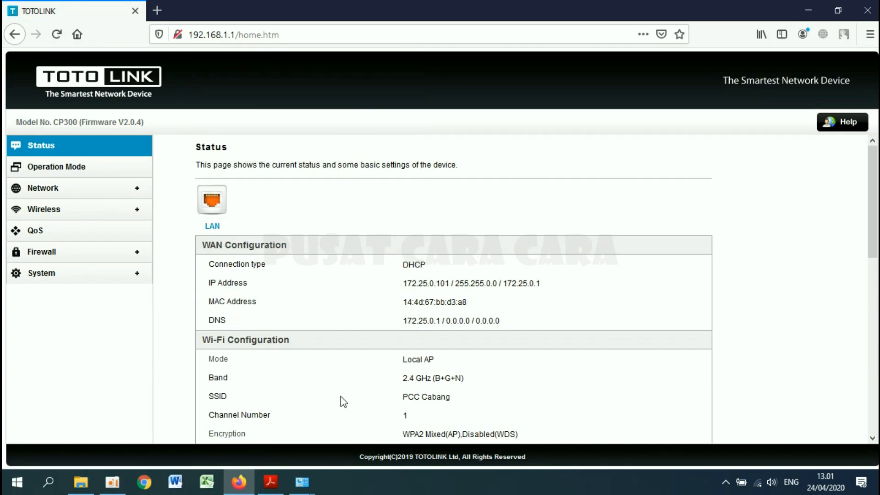
click(276, 480)
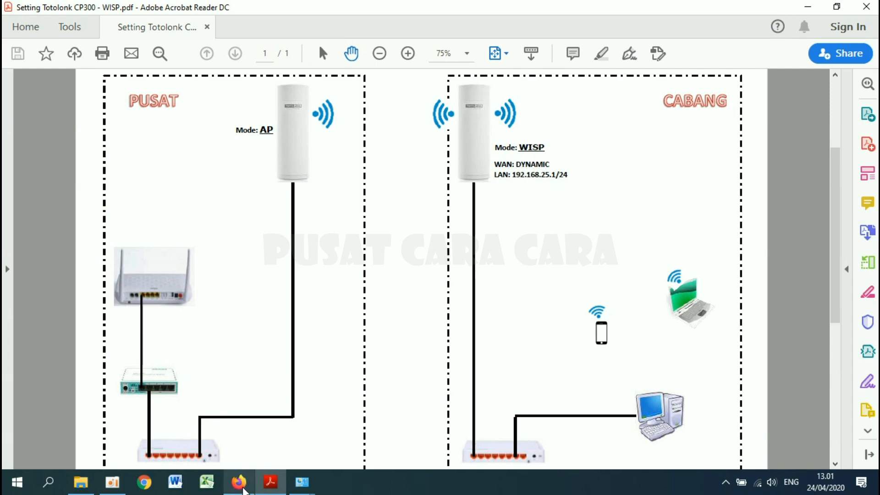
click(239, 482)
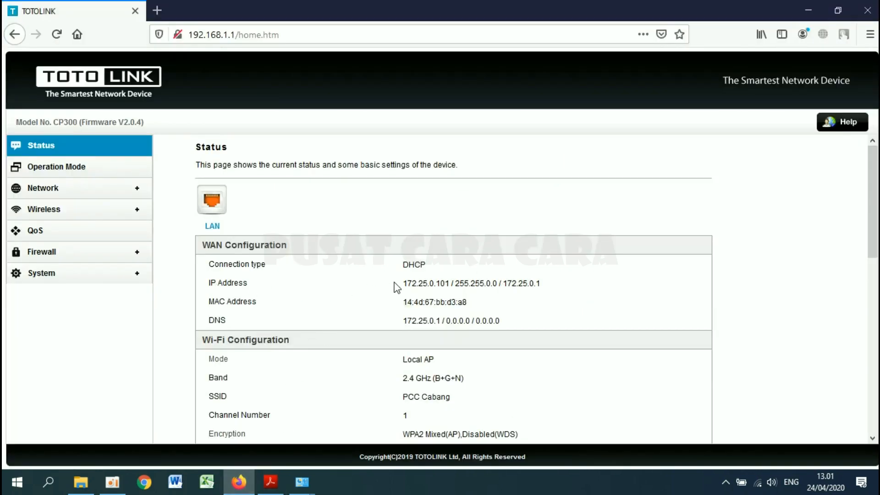
drag(406, 281, 556, 277)
click(271, 482)
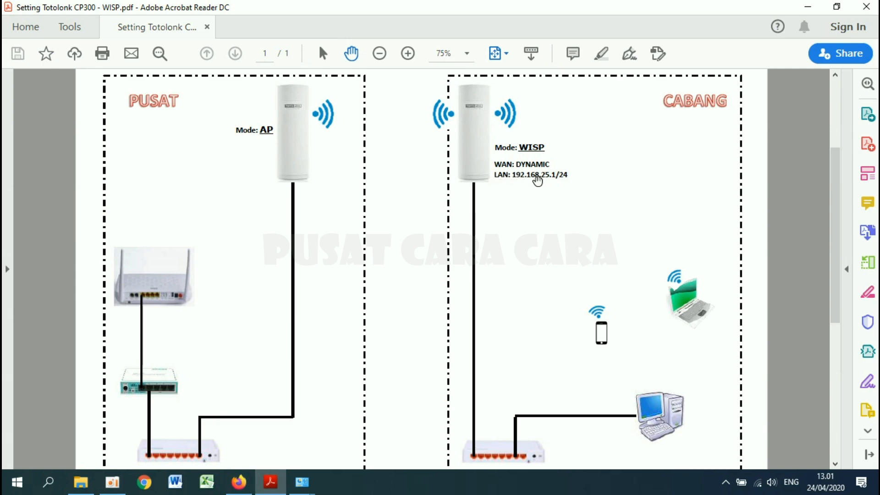
click(239, 482)
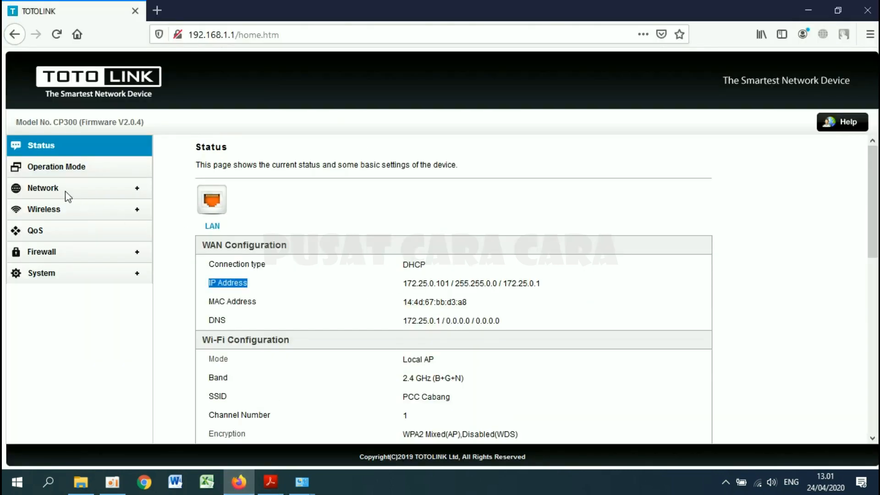
- Open LAN Settings and confirm IP 192.168.25.1 with mask 255.255.255.0
click(50, 194)
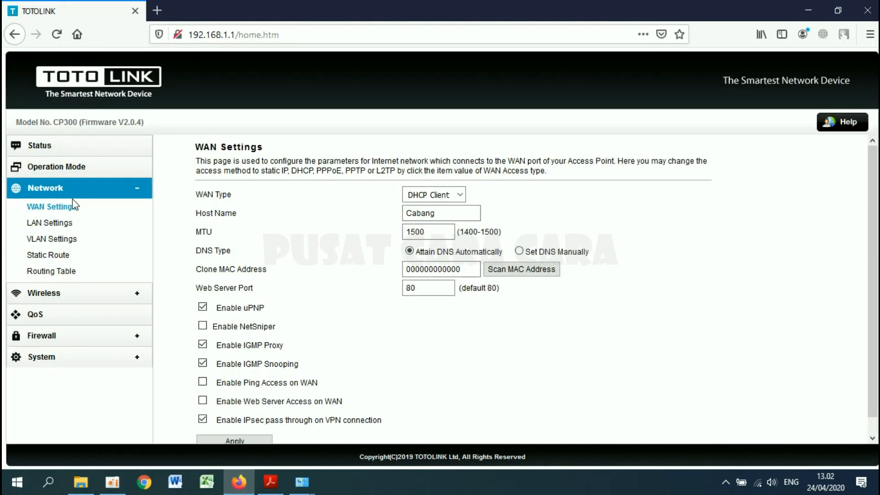
click(59, 225)
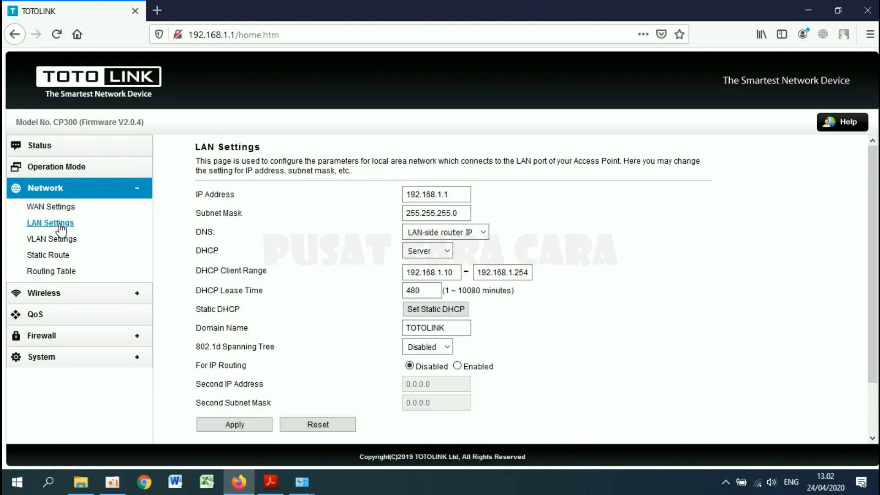
click(420, 218)
click(455, 195)
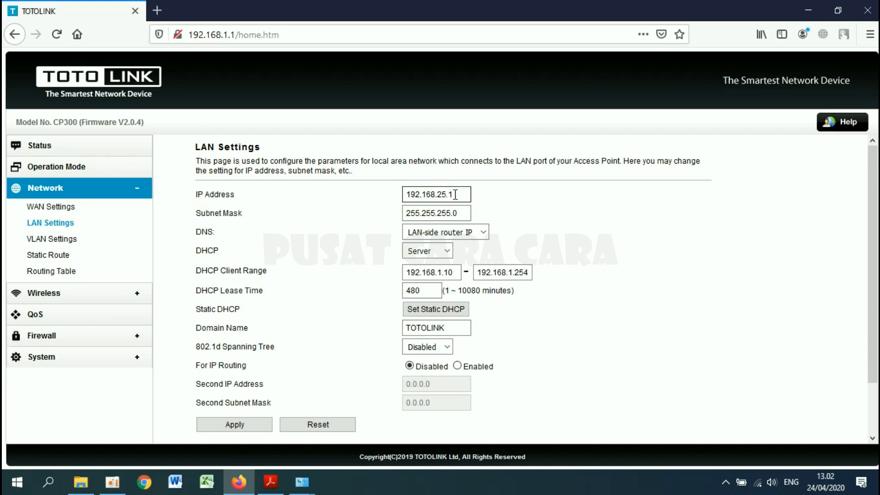
click(270, 482)
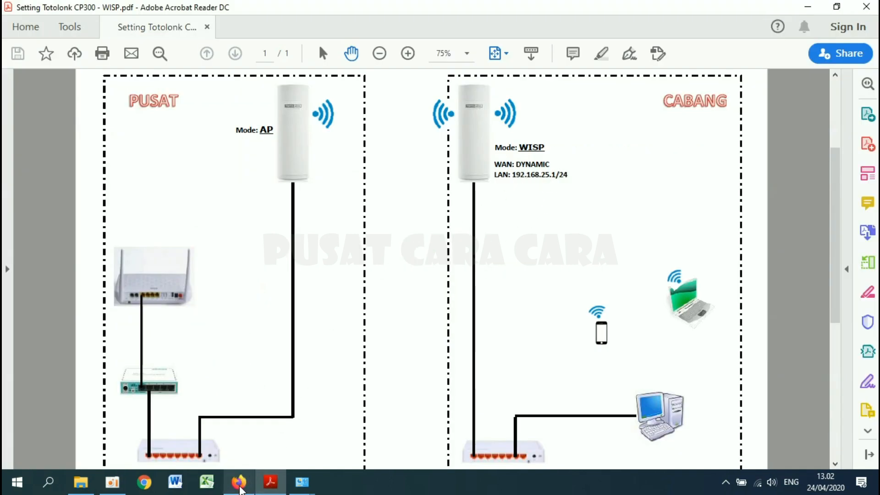
click(239, 482)
click(466, 194)
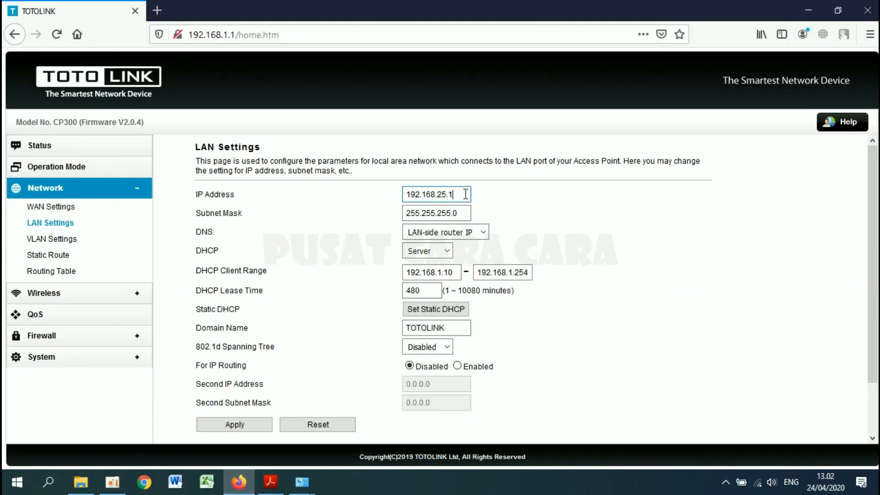
click(460, 213)
double_click(461, 213)
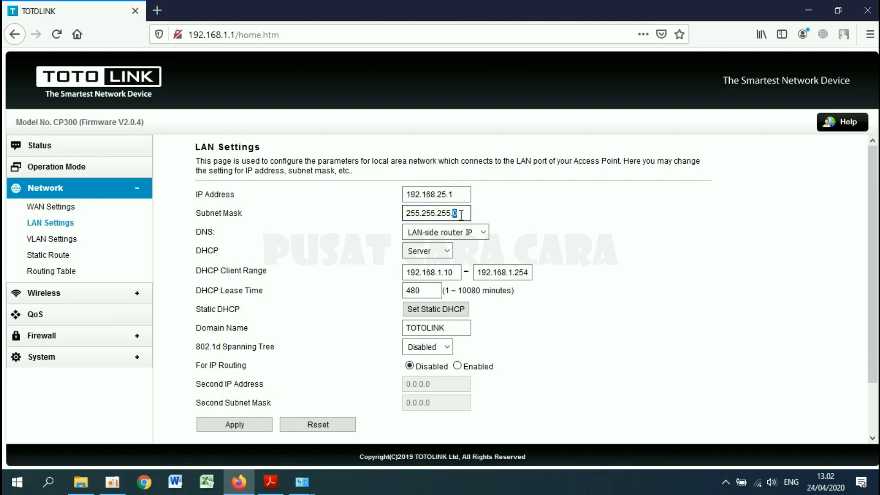
click(472, 257)
- Set the LAN DNS source to LAN-side router IP instead of manual servers
click(484, 232)
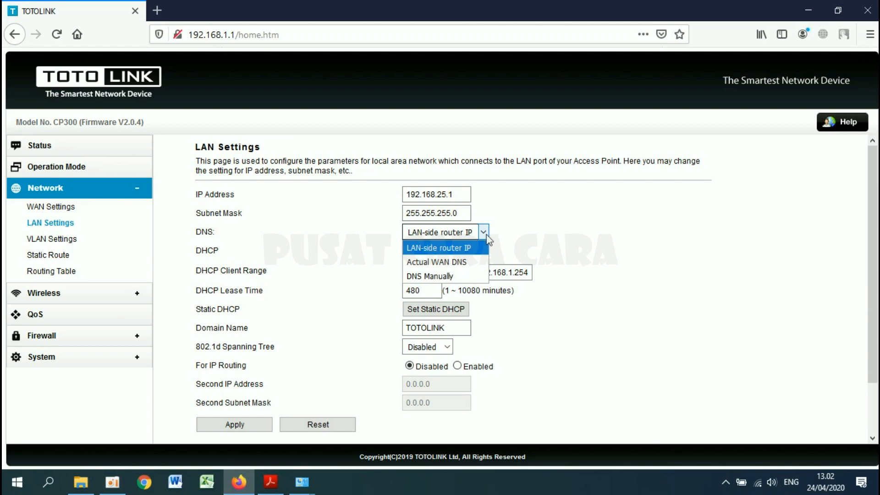
click(445, 277)
click(443, 250)
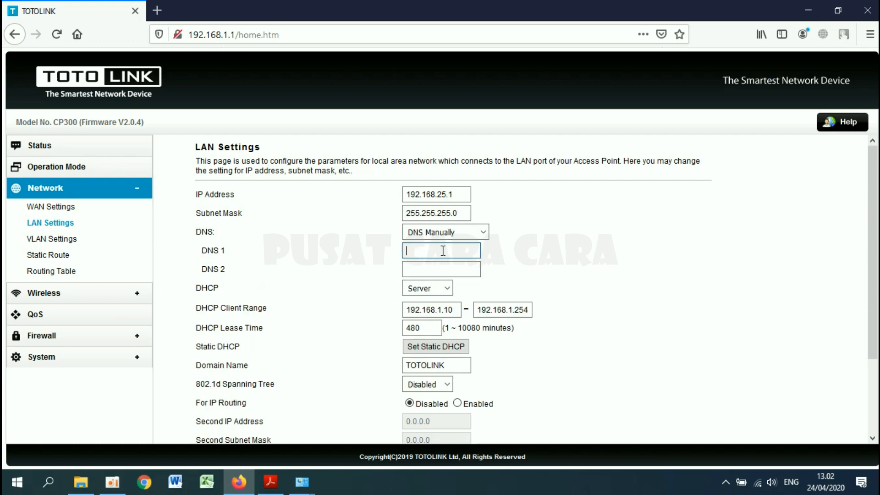
click(443, 269)
click(476, 233)
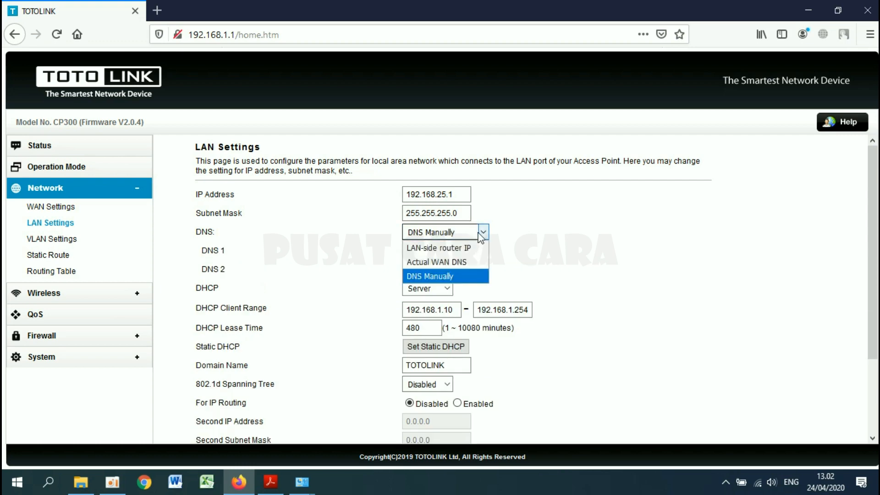
click(452, 253)
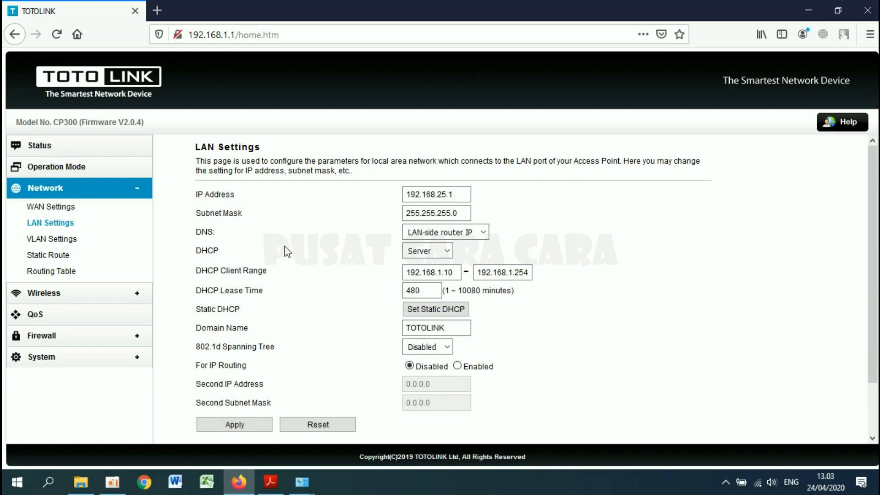
click(448, 252)
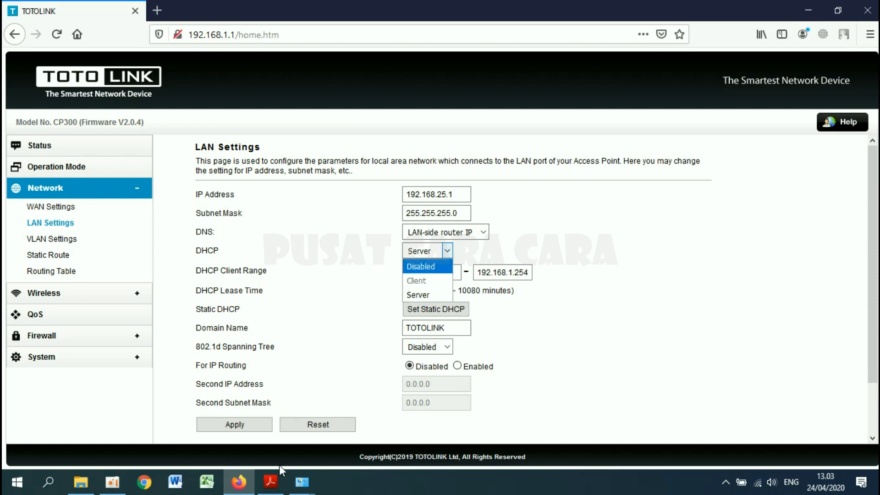
click(276, 483)
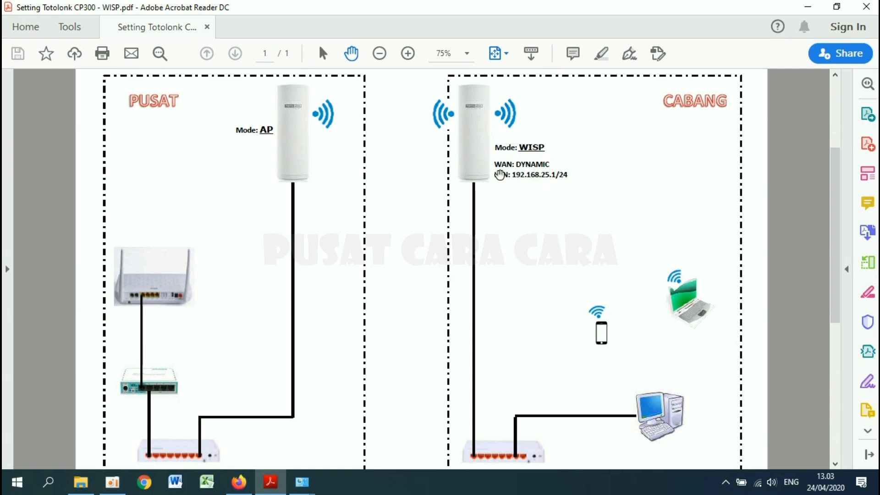
click(238, 481)
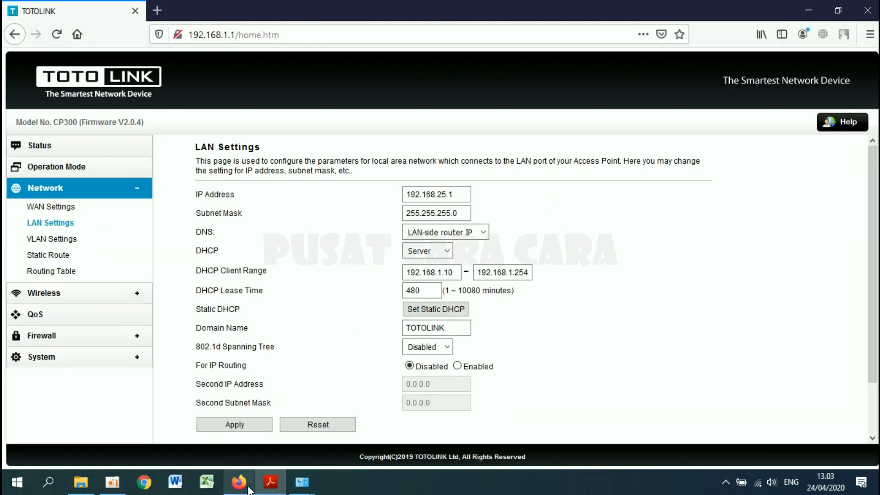
click(441, 251)
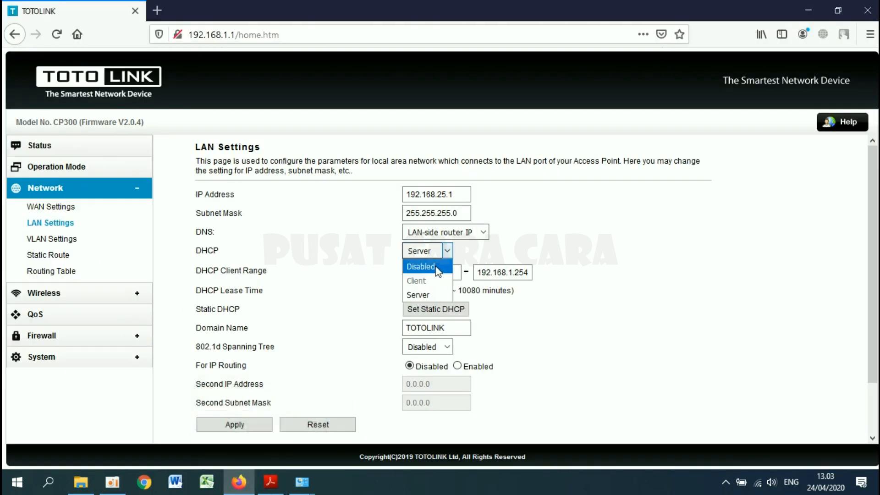
click(431, 296)
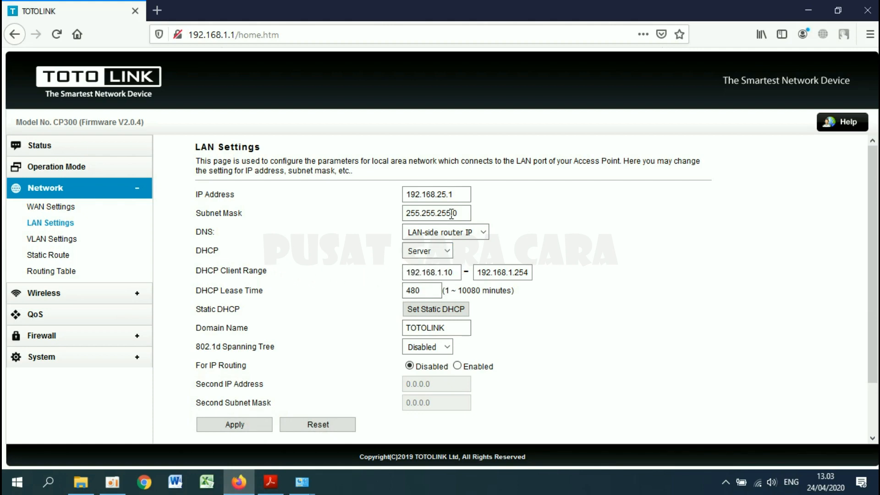
- Change the DHCP range to 192.168.25.101–192.168.25.200, keep lease time 480, and apply
drag(457, 194, 399, 191)
click(457, 274)
key(BackSpace)
text(25)
key(shift+Left)
text(01)
click(528, 274)
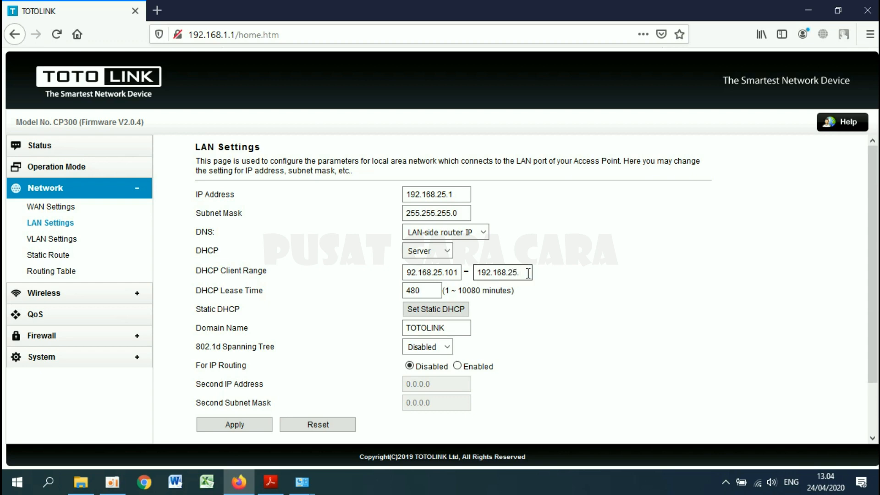
text(25.200)
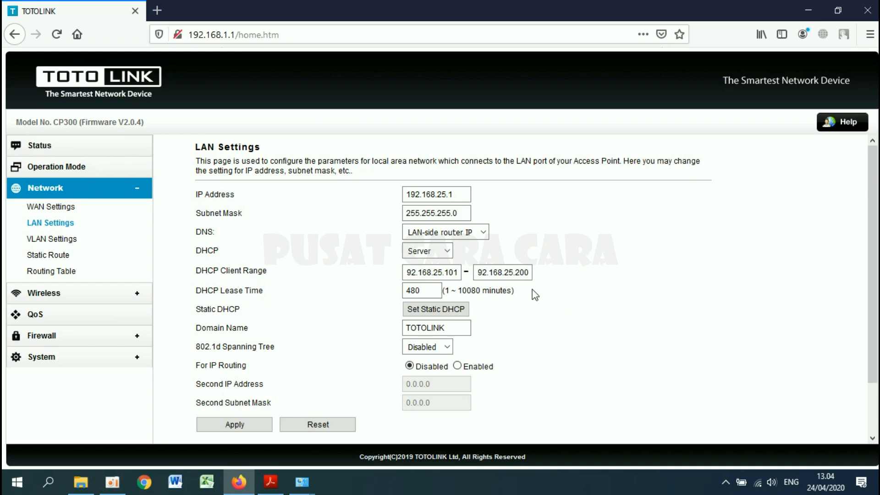
click(423, 289)
click(478, 305)
click(235, 426)
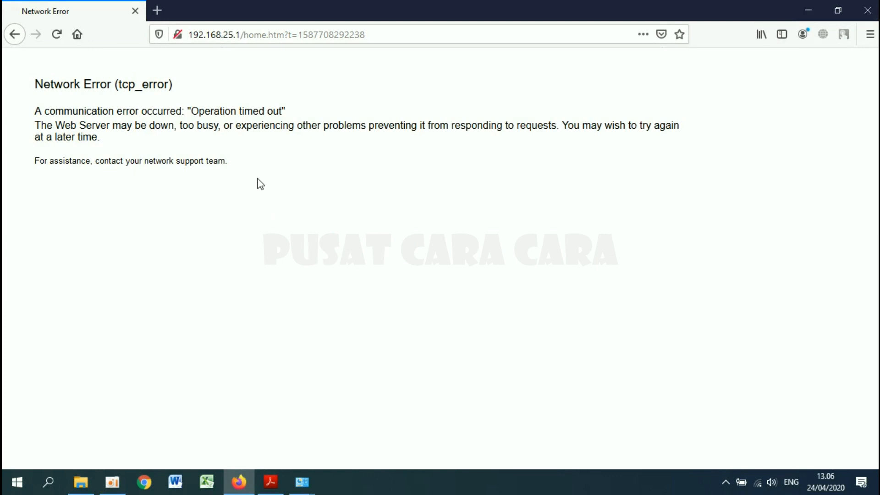
- After the reload times out, select the router's new 192.168.25.1 address in the URL bar
drag(192, 34, 242, 32)
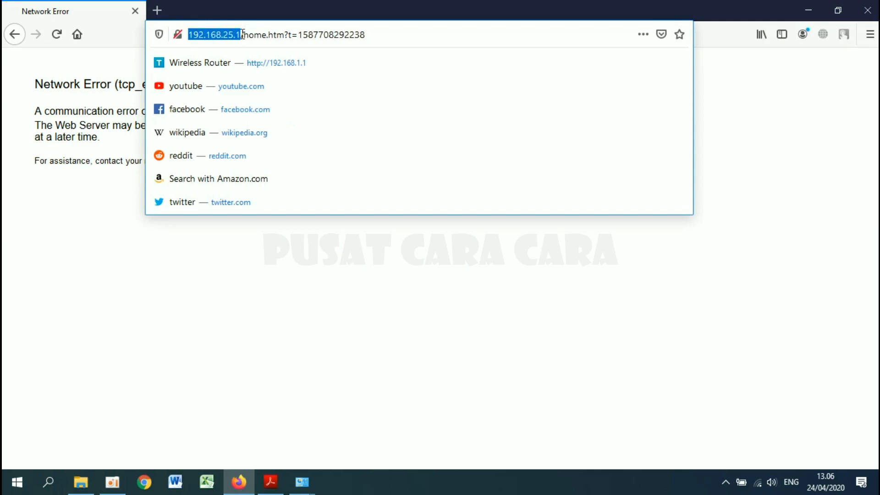
click(240, 34)
click(257, 280)
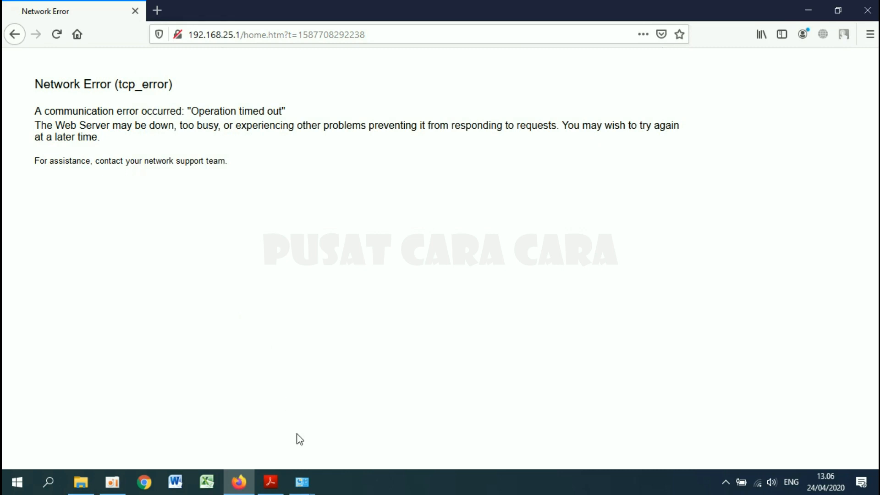
mouse_move(305, 481)
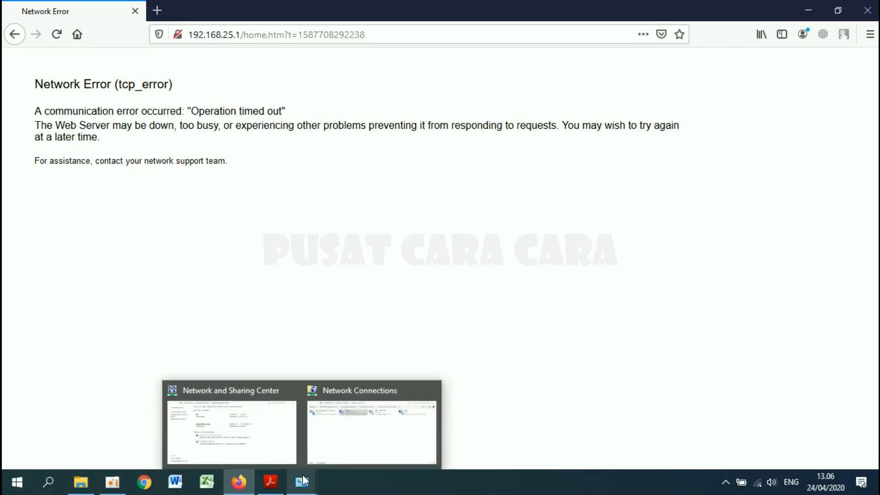
- Set Ethernet's IPv4 to obtain IP and DNS automatically, then keep the PC non-discoverable
click(303, 480)
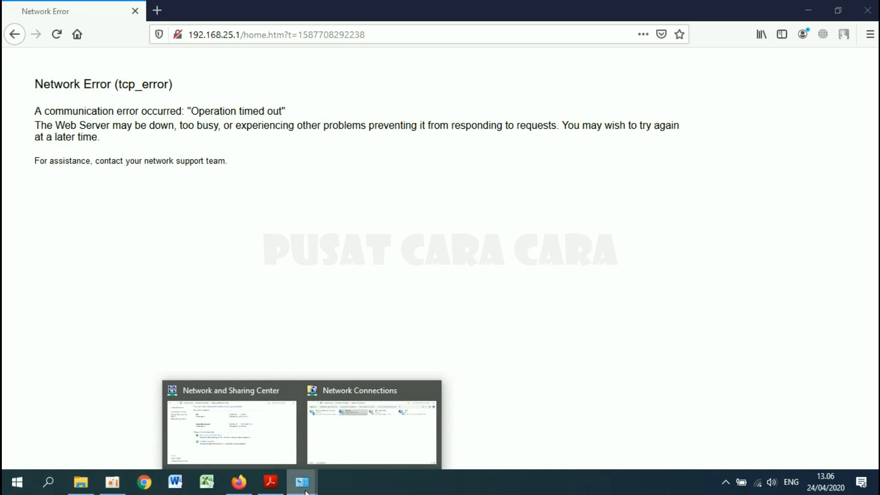
click(347, 441)
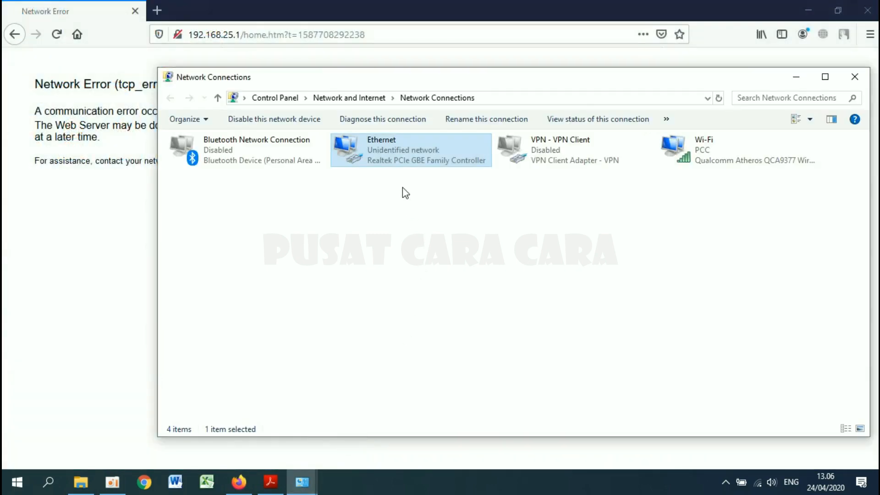
right_click(394, 149)
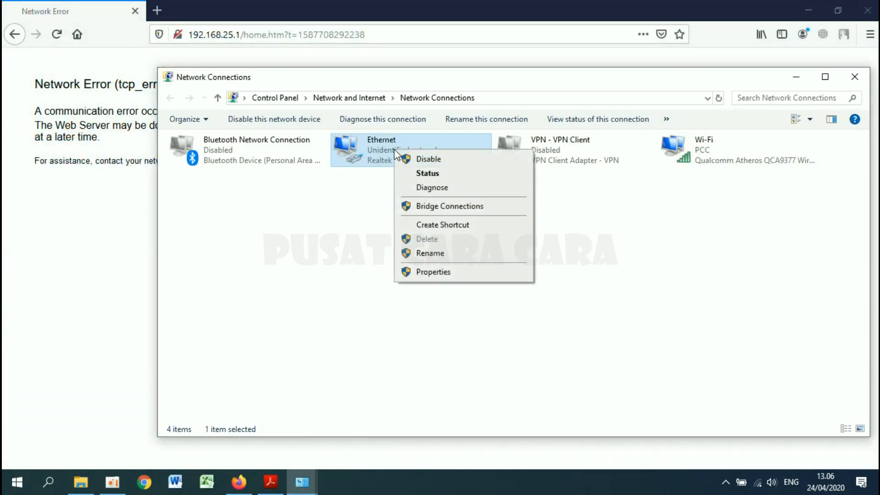
click(433, 273)
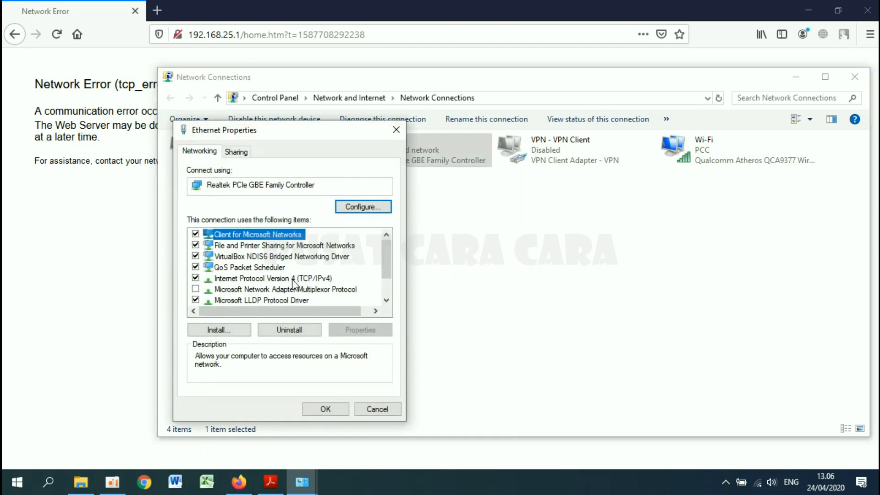
double_click(293, 278)
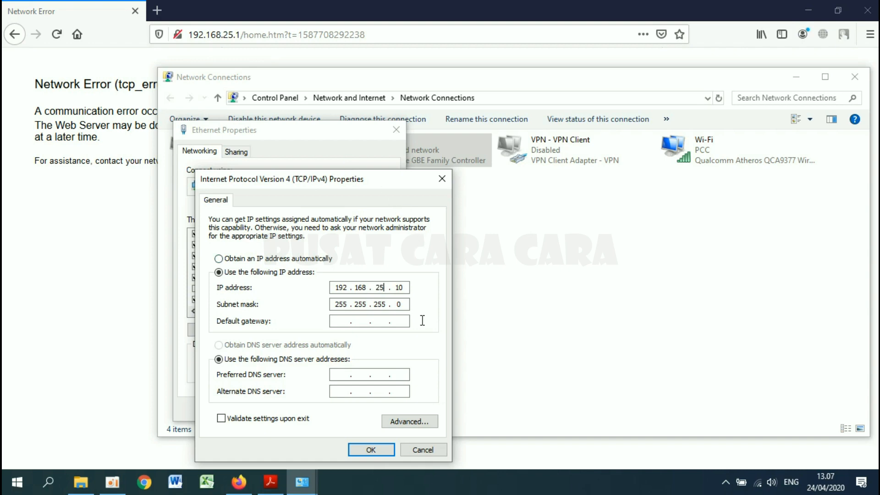
click(218, 258)
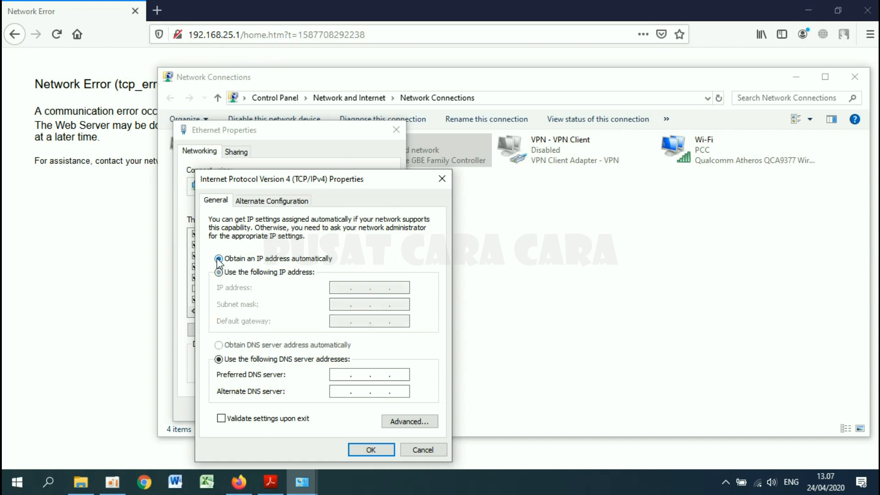
click(219, 345)
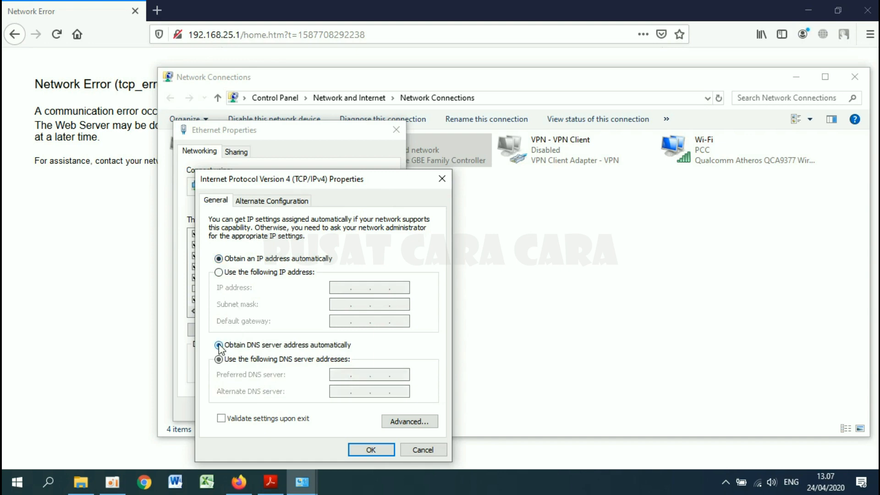
click(371, 450)
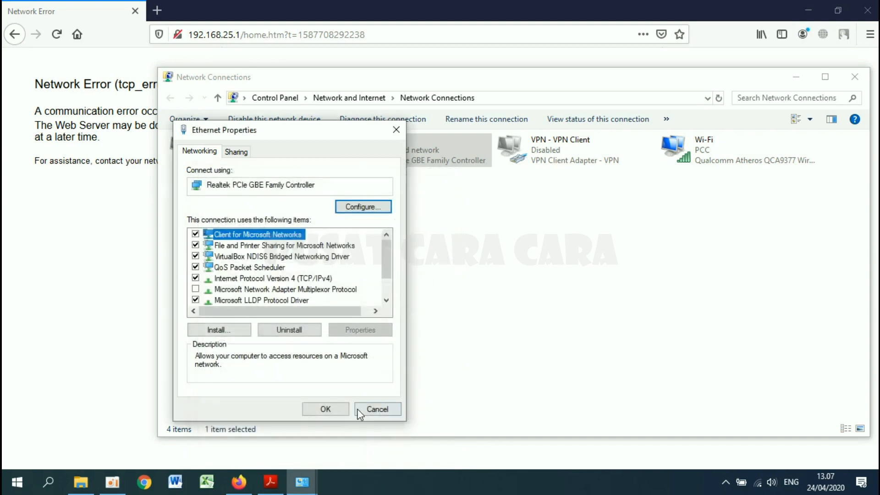
click(324, 409)
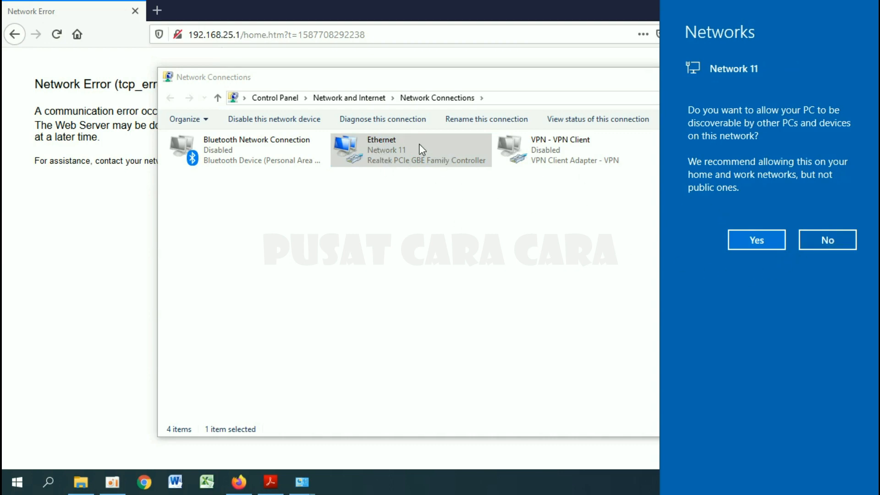
click(843, 241)
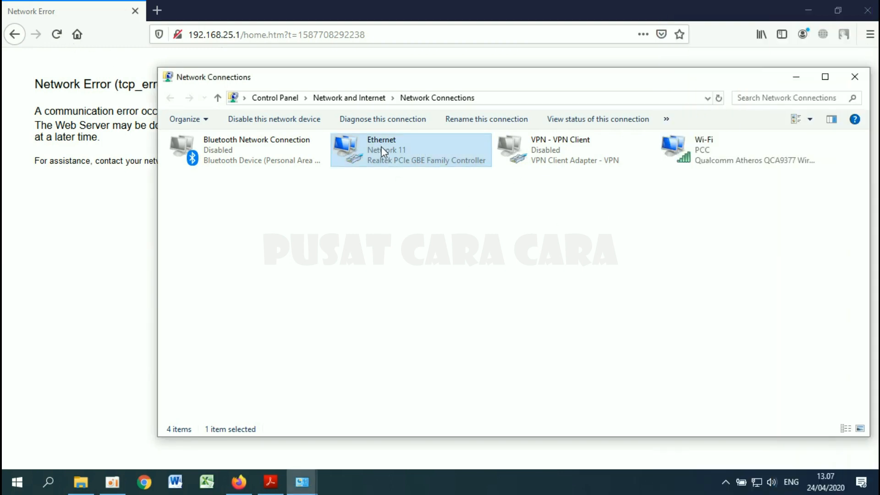
- Confirm Ethernet's details show IPv4 address 192.168.25.101 and default gateway 192.168.25.1
right_click(380, 146)
click(414, 172)
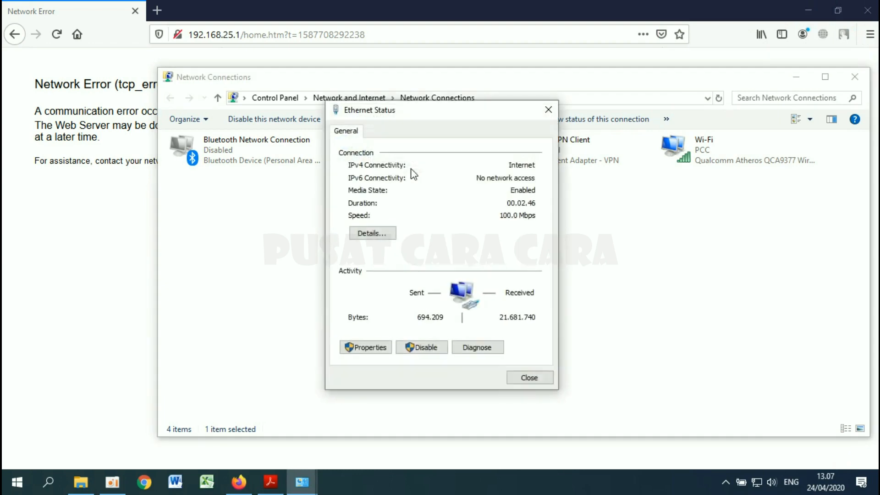
click(369, 236)
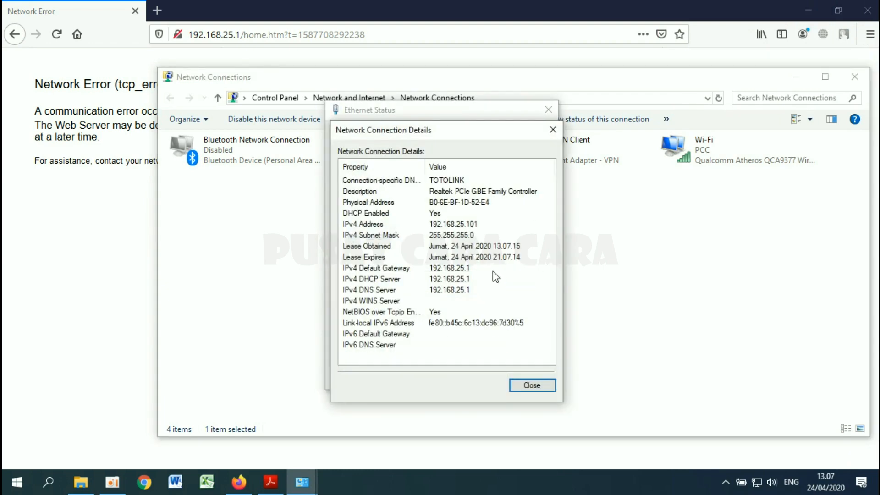
click(450, 224)
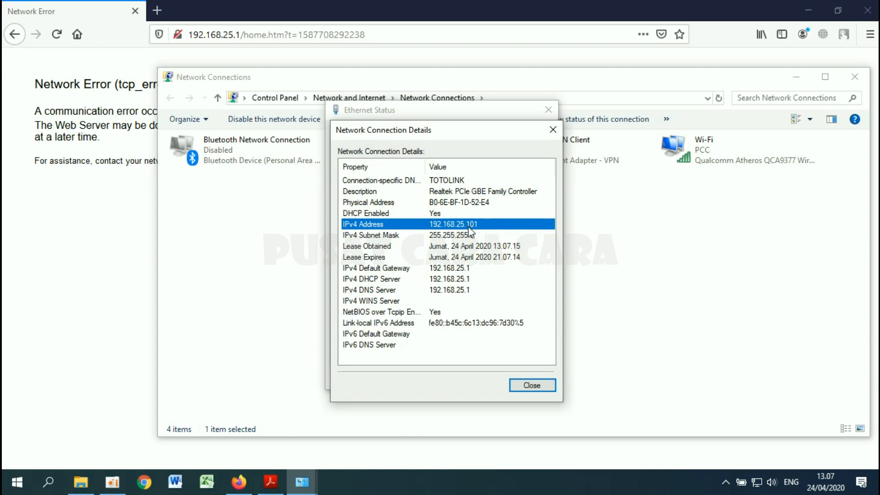
click(446, 269)
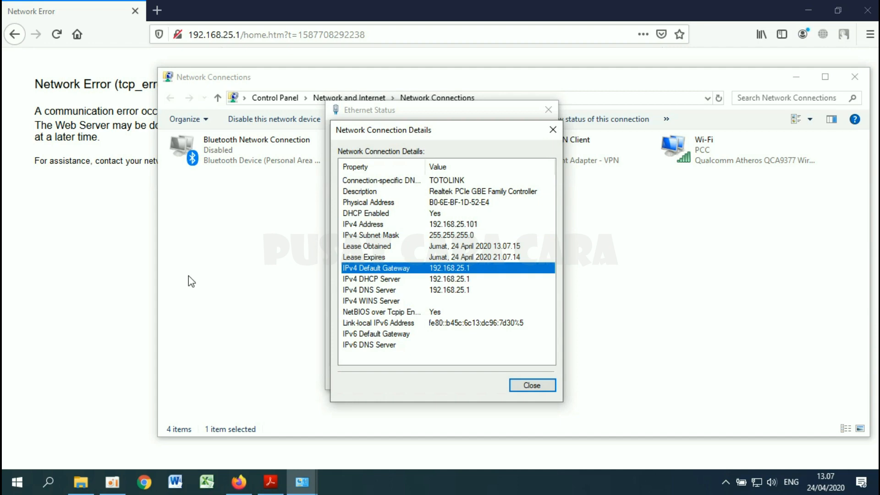
click(97, 226)
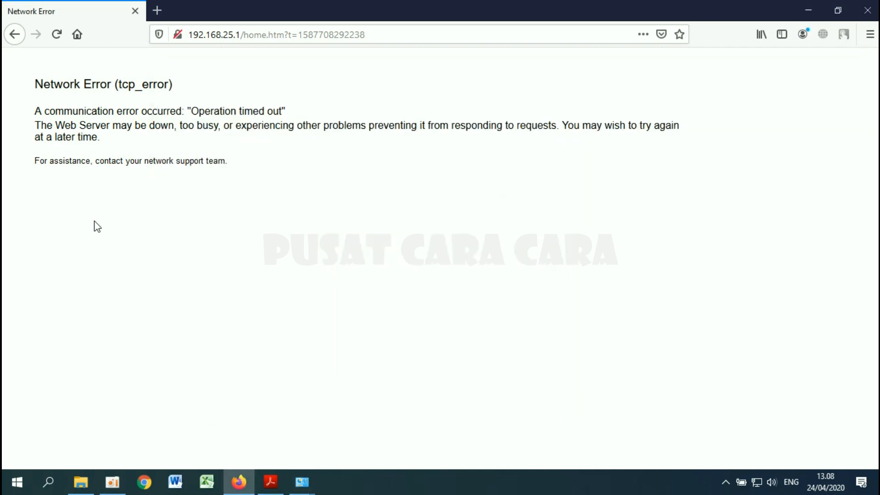
- Load the router page at 192.168.25.1 and log in without saving the login details
drag(242, 34, 530, 35)
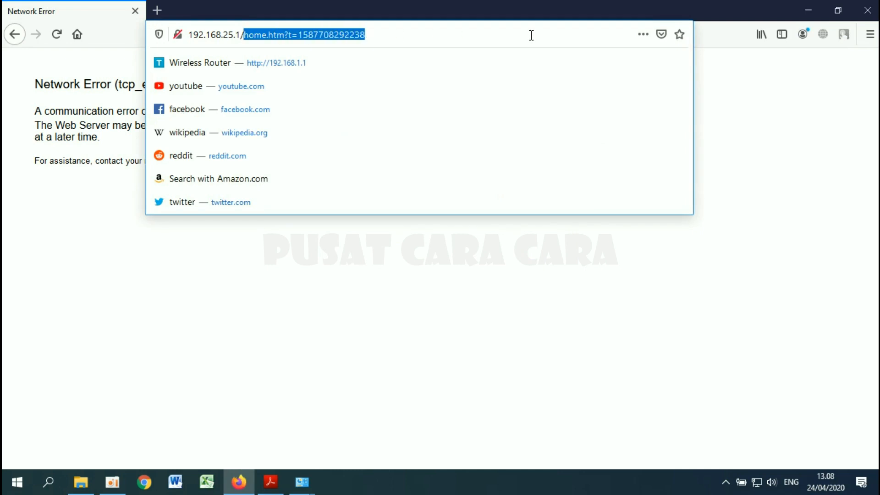
key(BackSpace)
key(BackSpace)
key(Return)
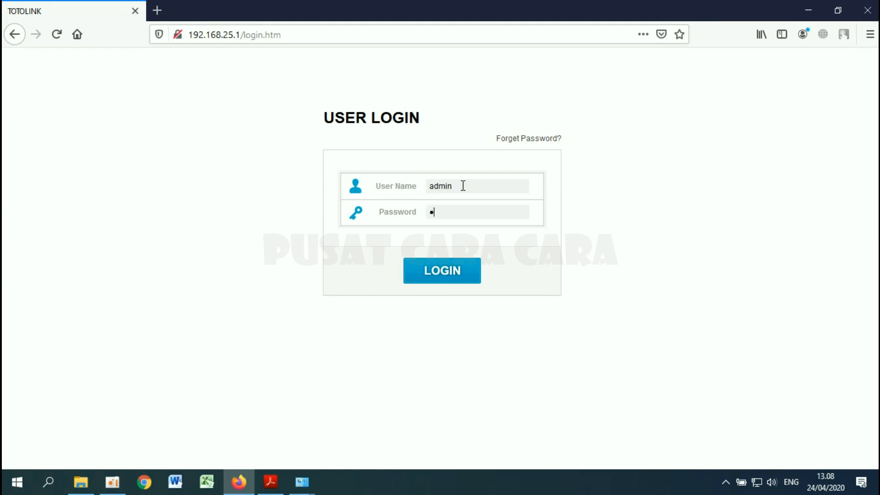
click(449, 260)
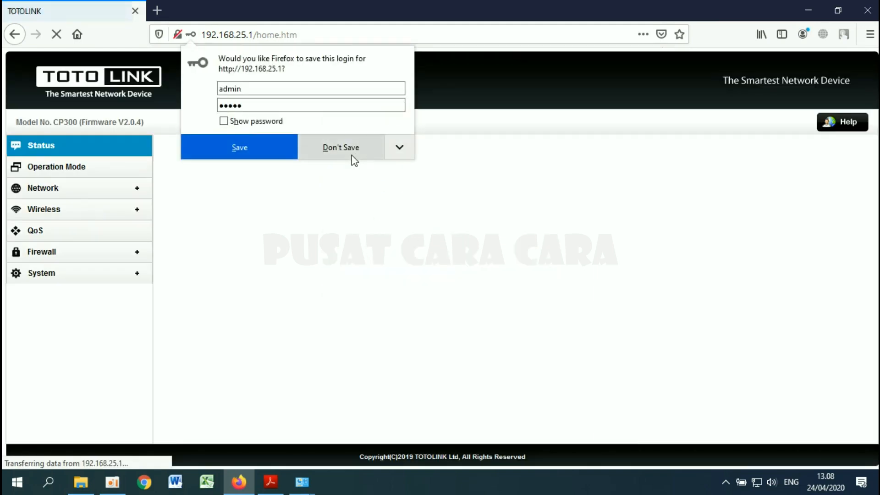
click(353, 154)
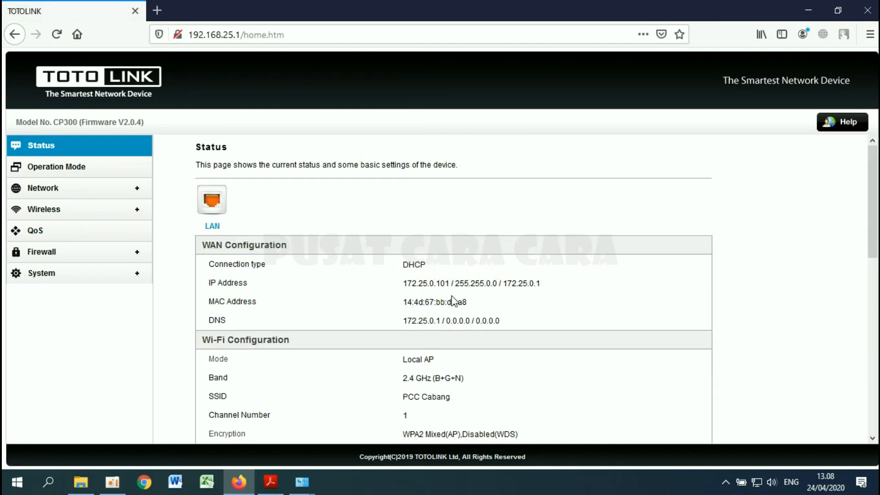
- Review the Status page's WAN, Wi-Fi and LAN sections, noting LAN IP 192.168.25.1
scroll(453, 301, down, 3)
scroll(452, 295, up, 3)
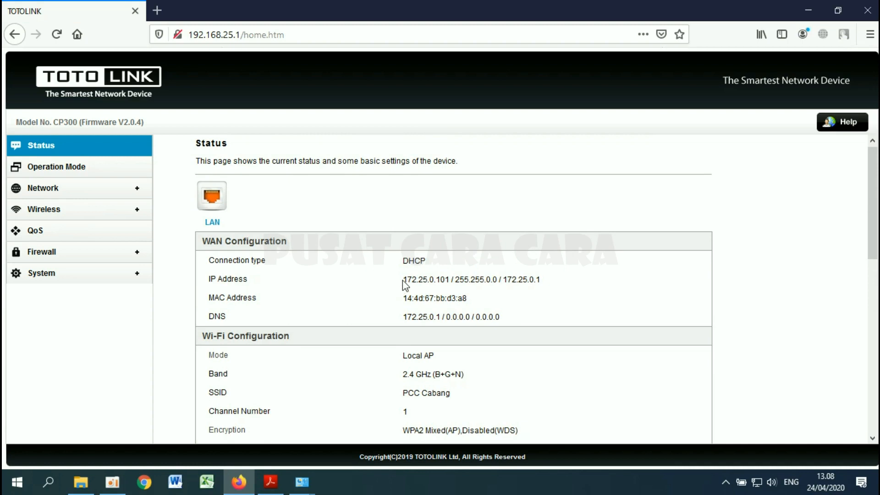
drag(403, 280, 568, 286)
scroll(568, 287, down, 4)
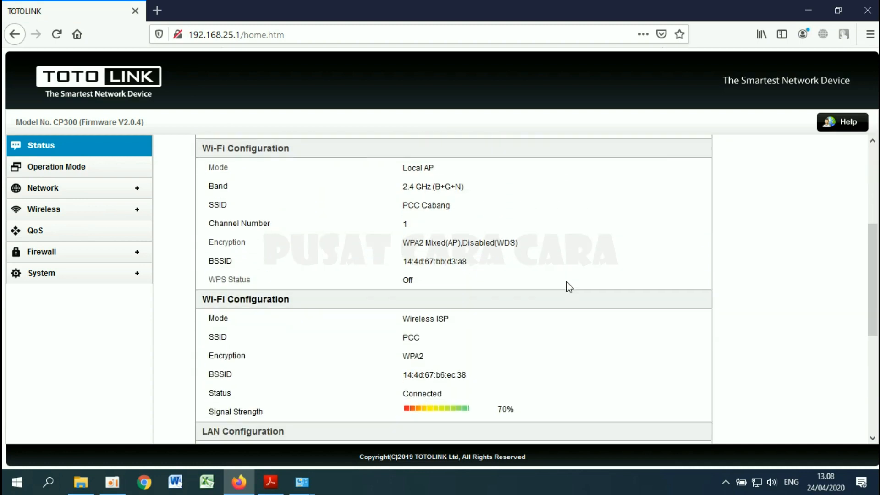
scroll(568, 286, down, 5)
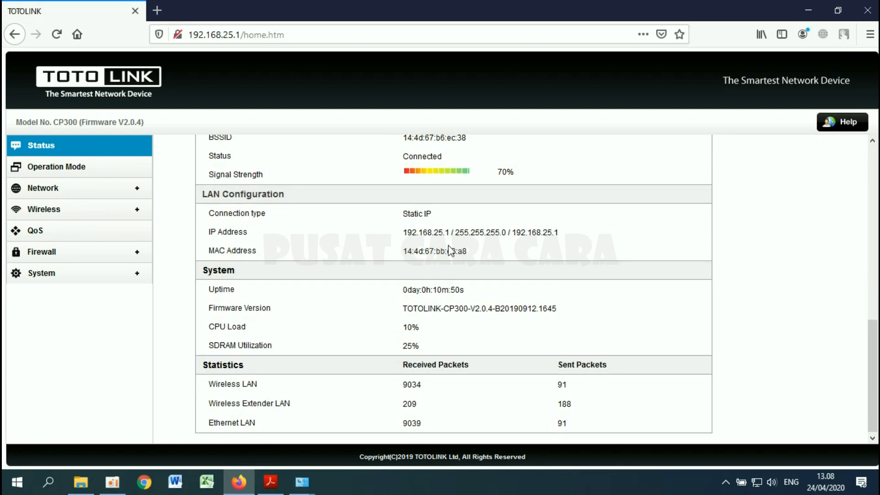
drag(403, 233, 460, 232)
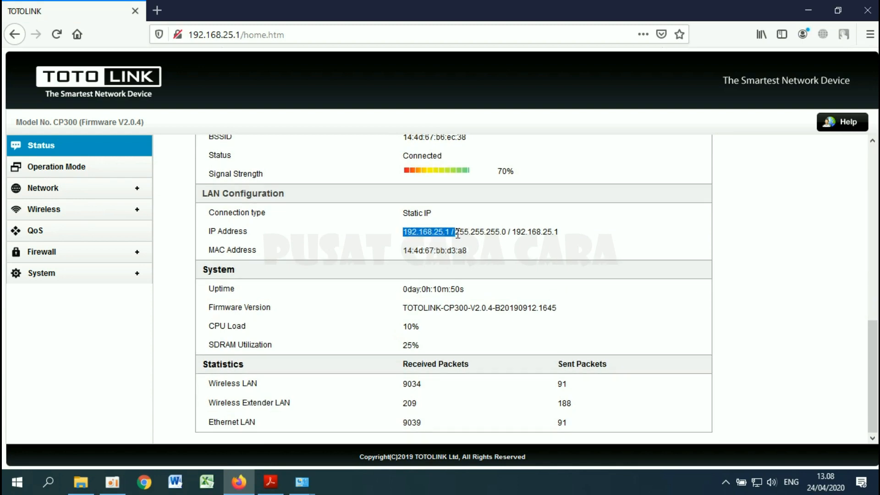
scroll(457, 234, up, 6)
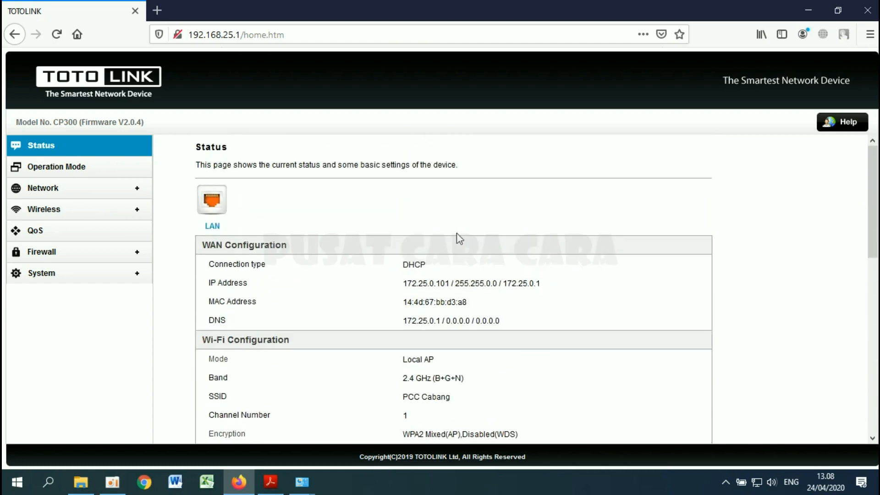
click(270, 481)
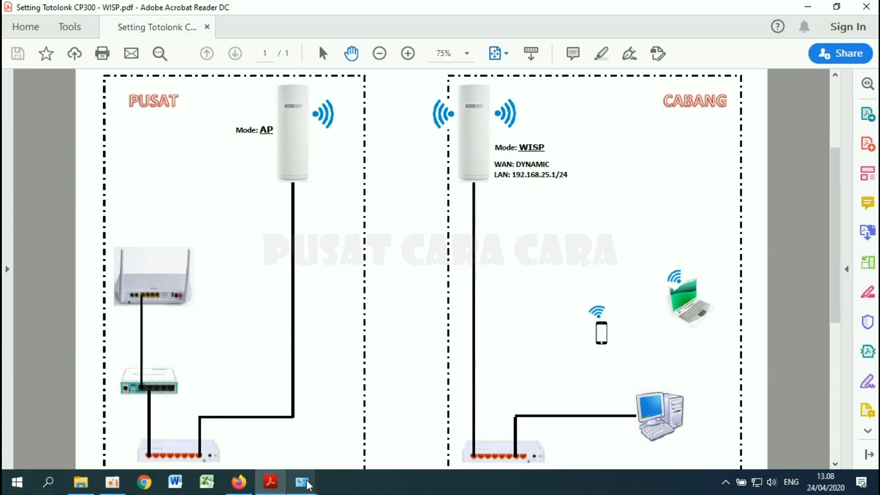
mouse_move(301, 481)
click(373, 418)
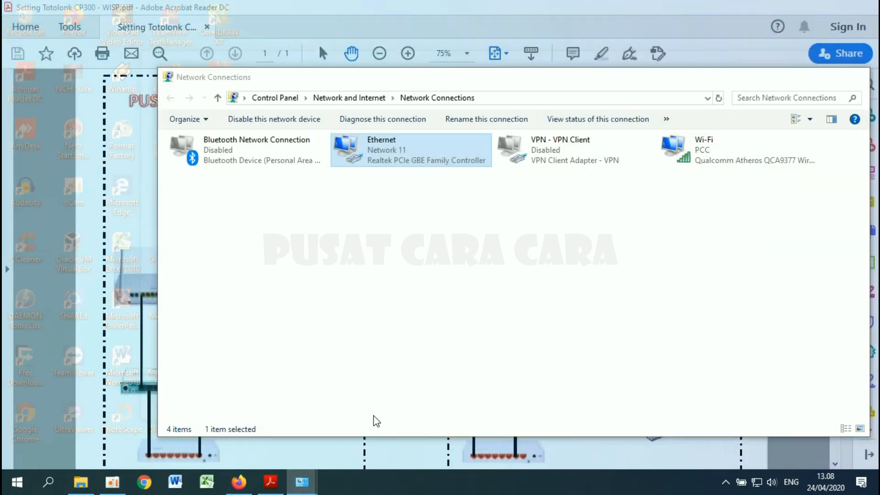
mouse_move(305, 481)
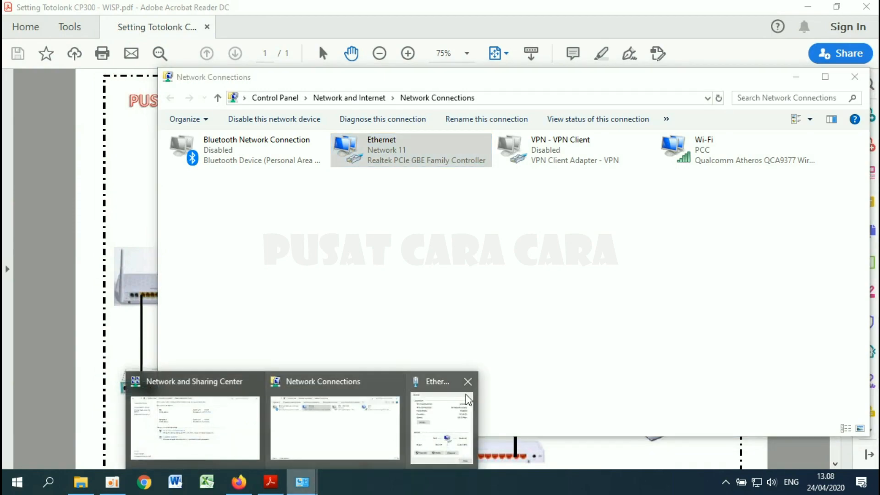
click(473, 387)
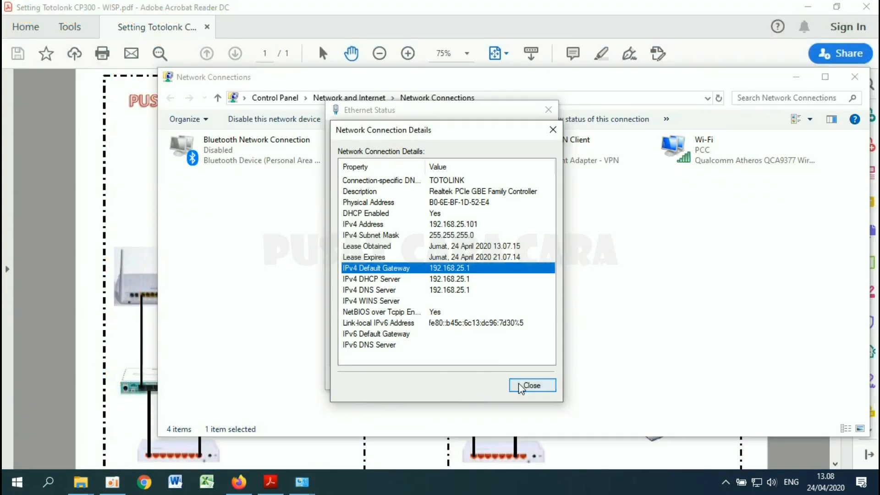
click(473, 225)
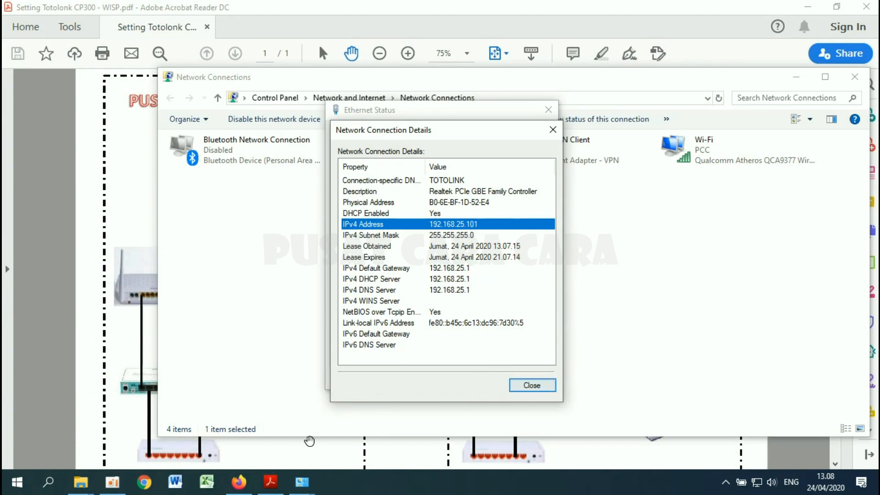
click(238, 481)
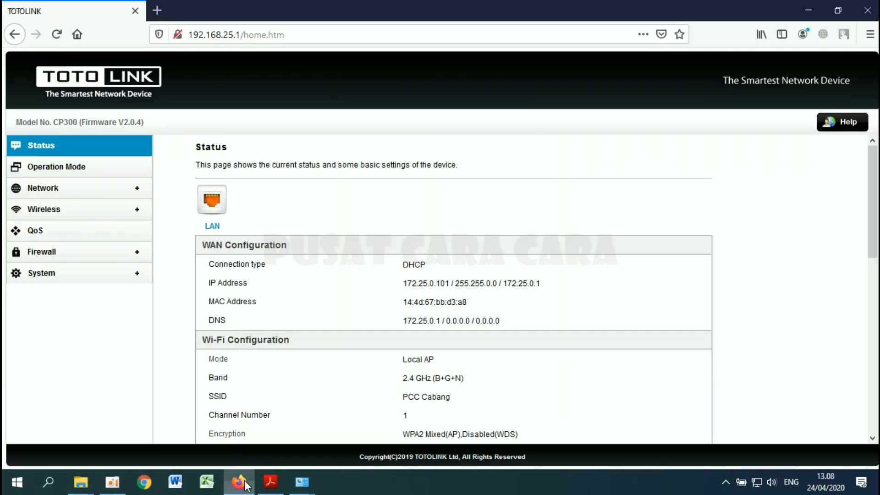
- Load google.com in a new tab to confirm internet access
click(158, 10)
text(google.com)
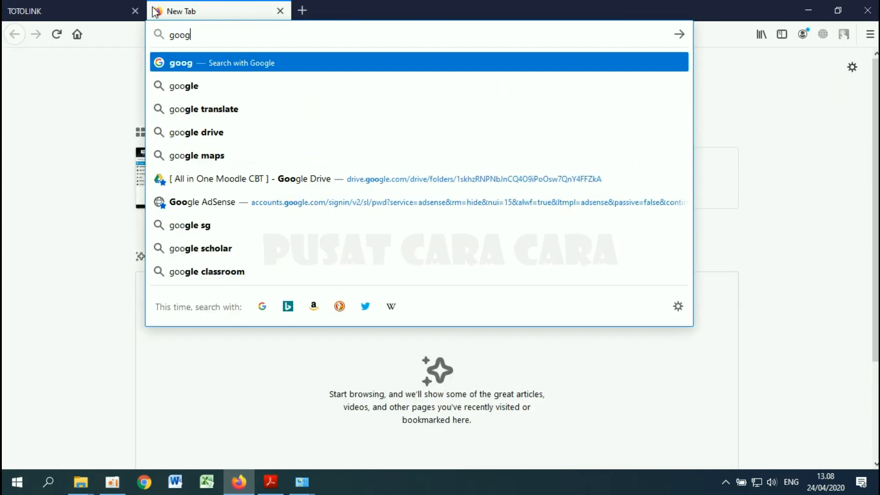
key(Return)
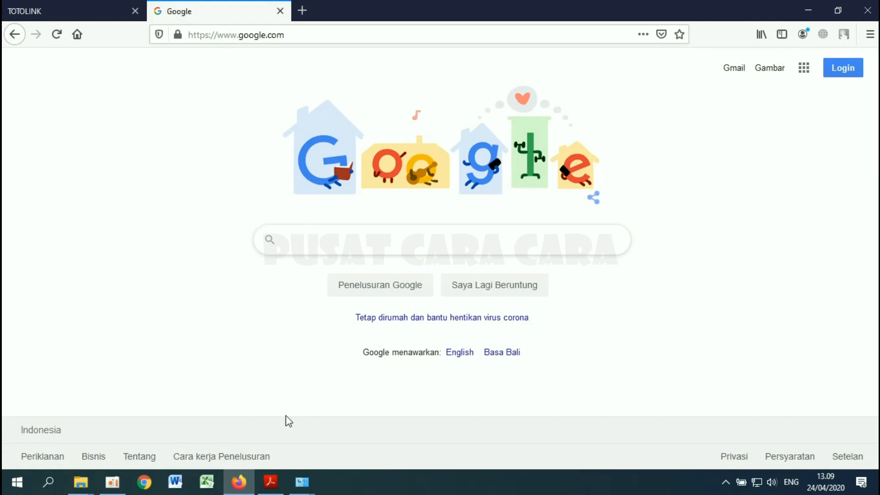
click(270, 481)
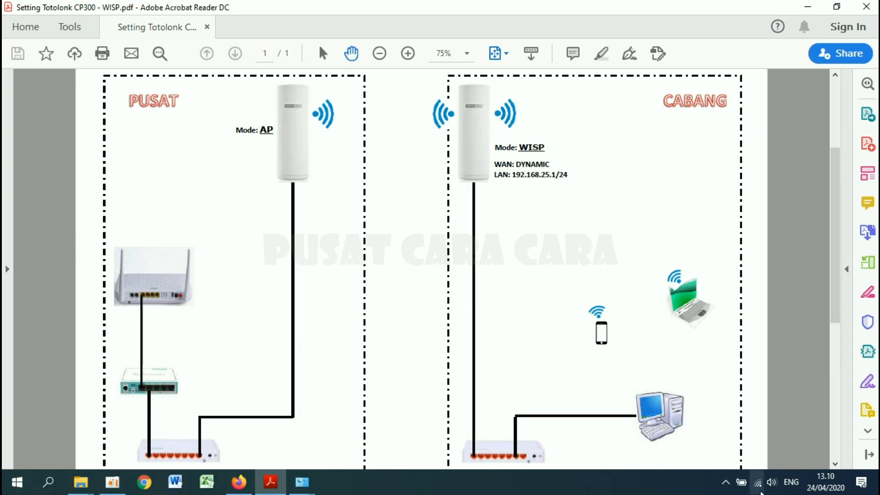
- Connect the PC to the PCC Cabang Wi-Fi network by entering its security key
click(758, 488)
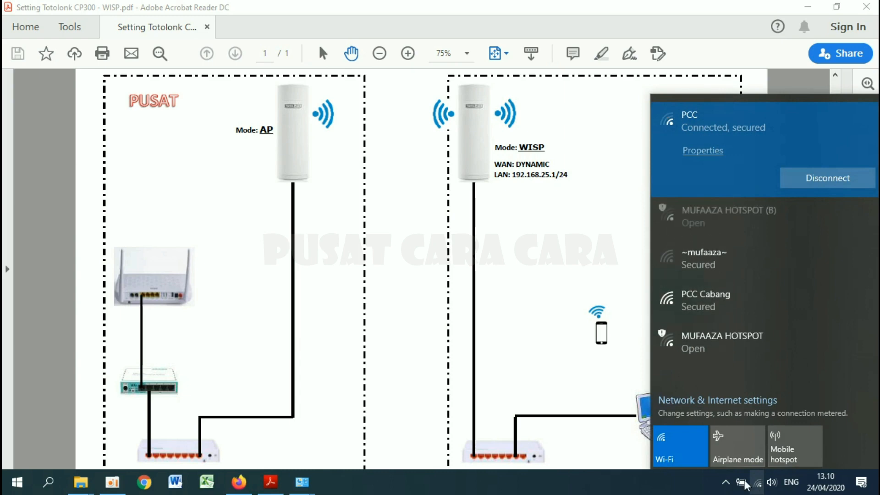
click(738, 309)
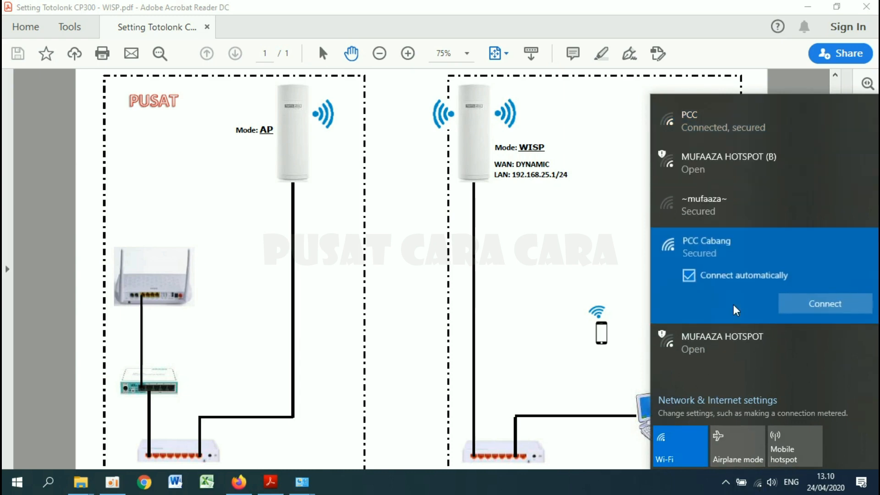
click(811, 314)
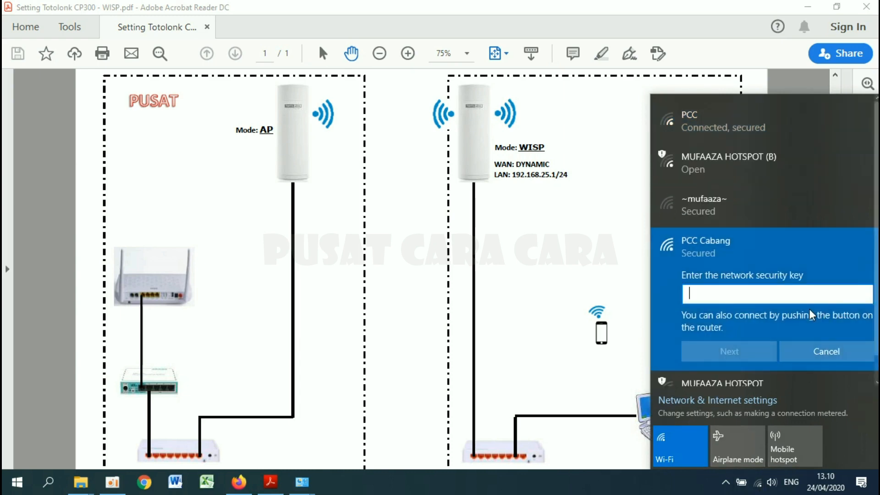
text(***)
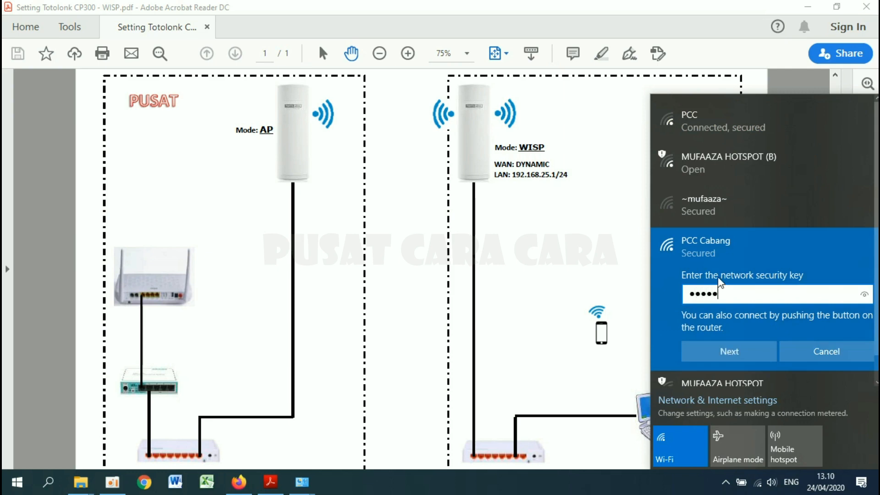
click(748, 362)
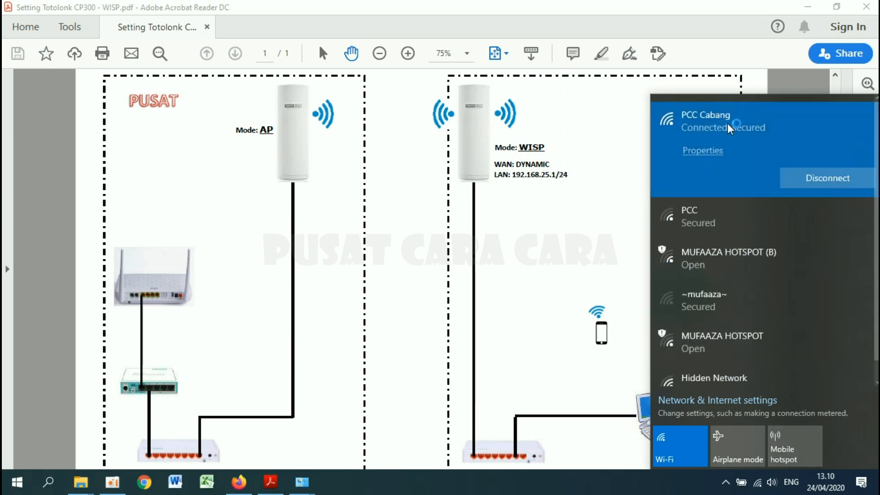
click(568, 224)
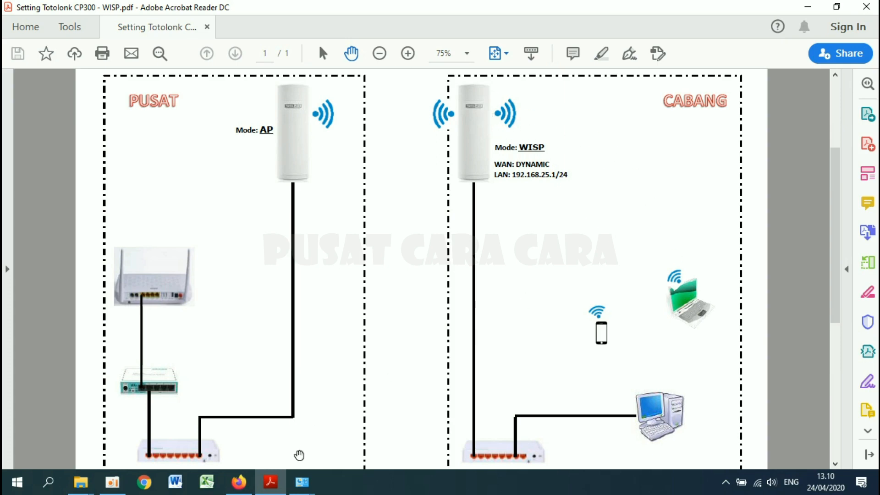
- Check the Wi-Fi connection details show IPv4 192.168.25.102 with gateway 192.168.25.1
mouse_move(298, 490)
click(371, 428)
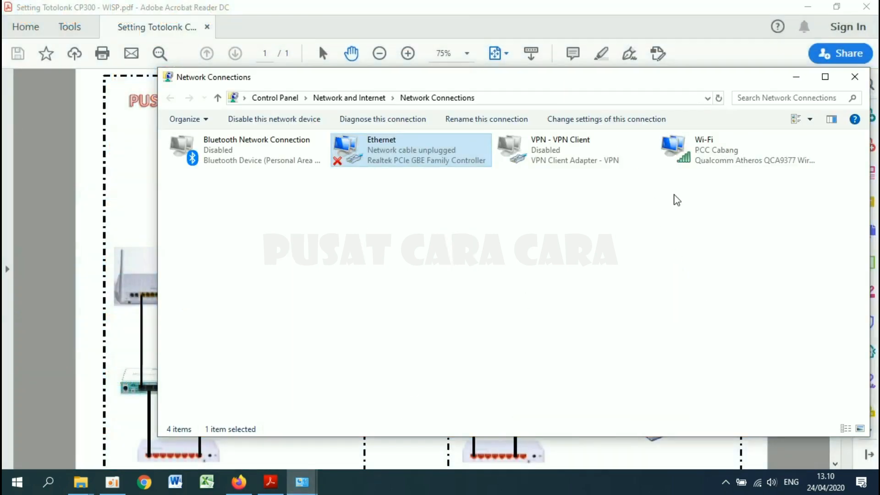
click(717, 150)
right_click(717, 149)
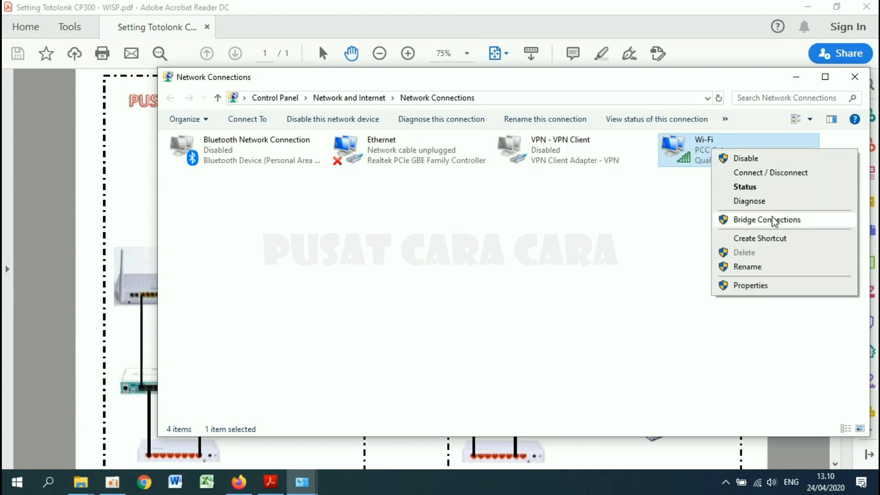
click(746, 186)
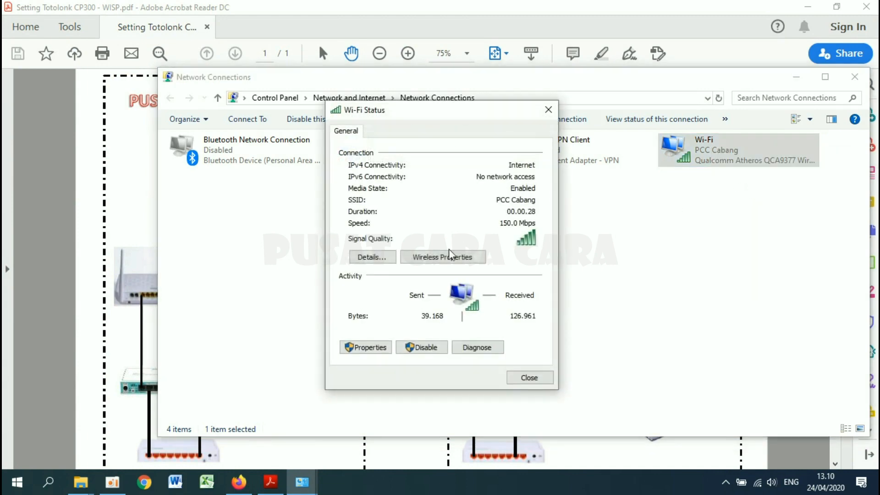
click(372, 257)
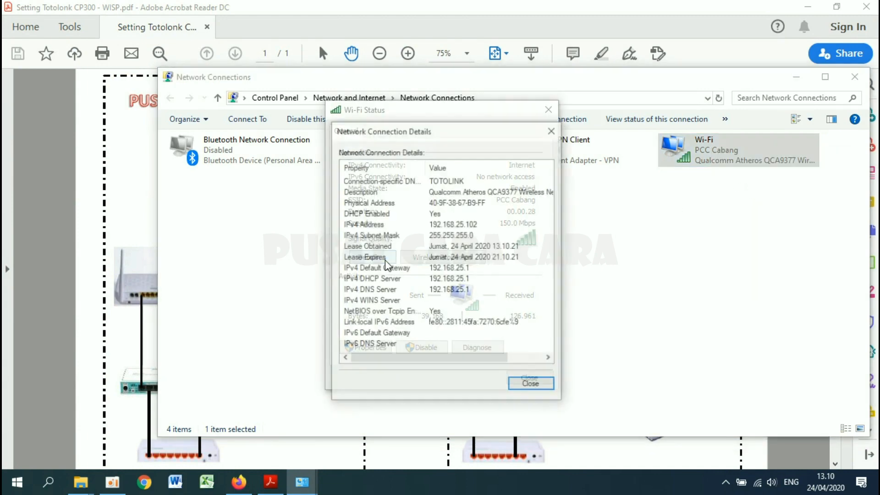
click(465, 227)
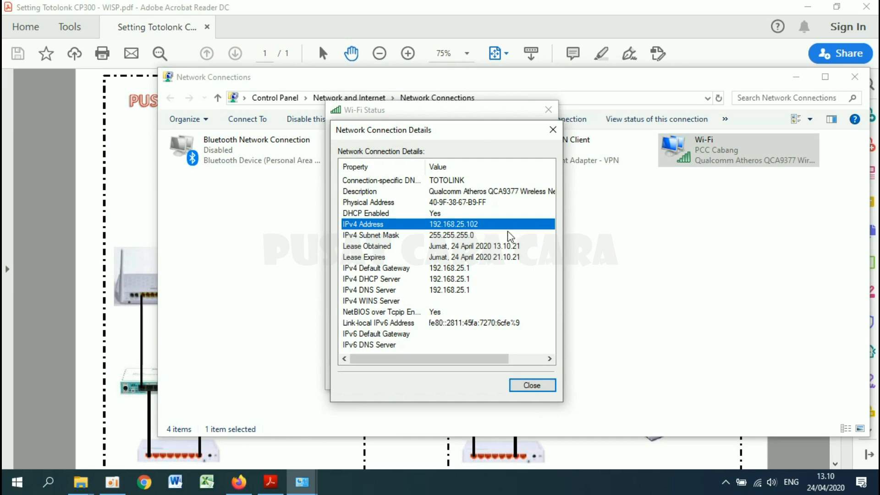
click(531, 386)
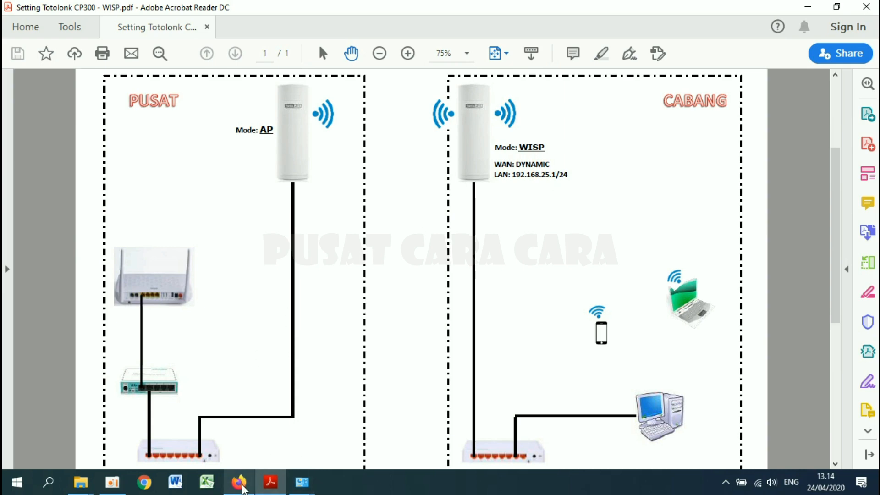
mouse_move(242, 487)
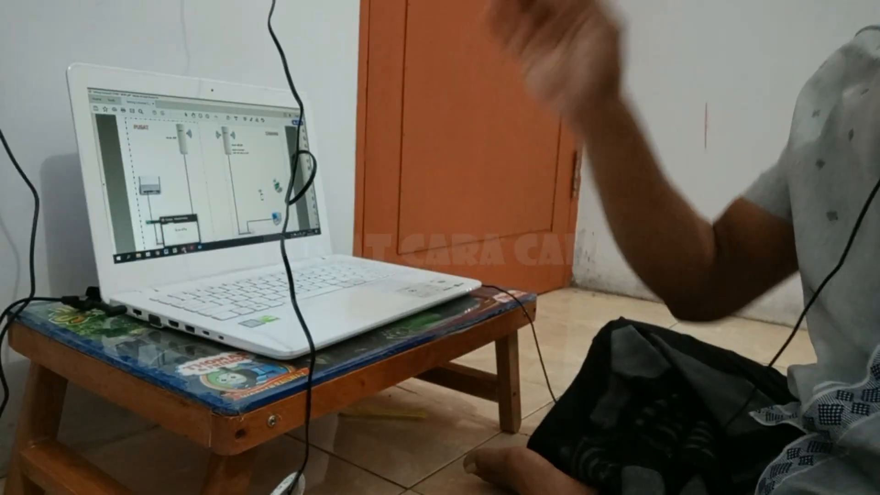